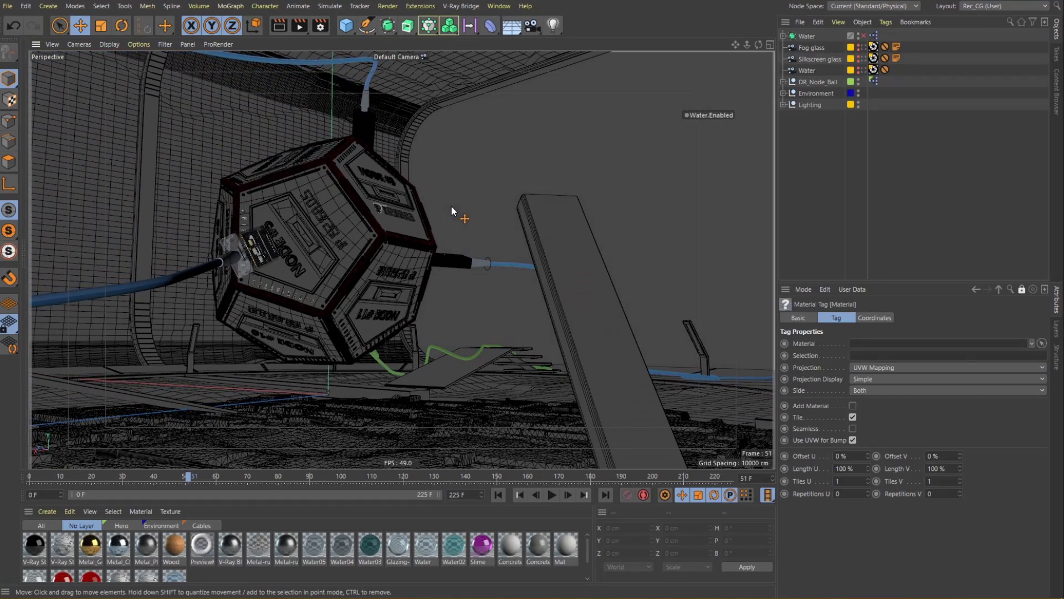
# - Switch the viewport to the Fog glass camera and select the connector's glass shell
pyautogui.click(873, 47)
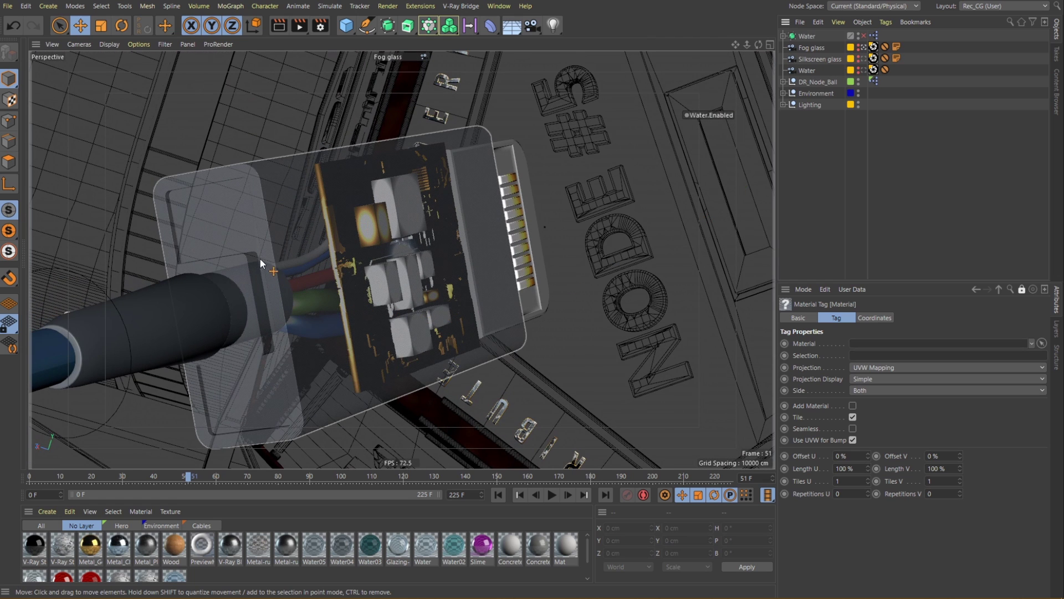
pyautogui.click(267, 234)
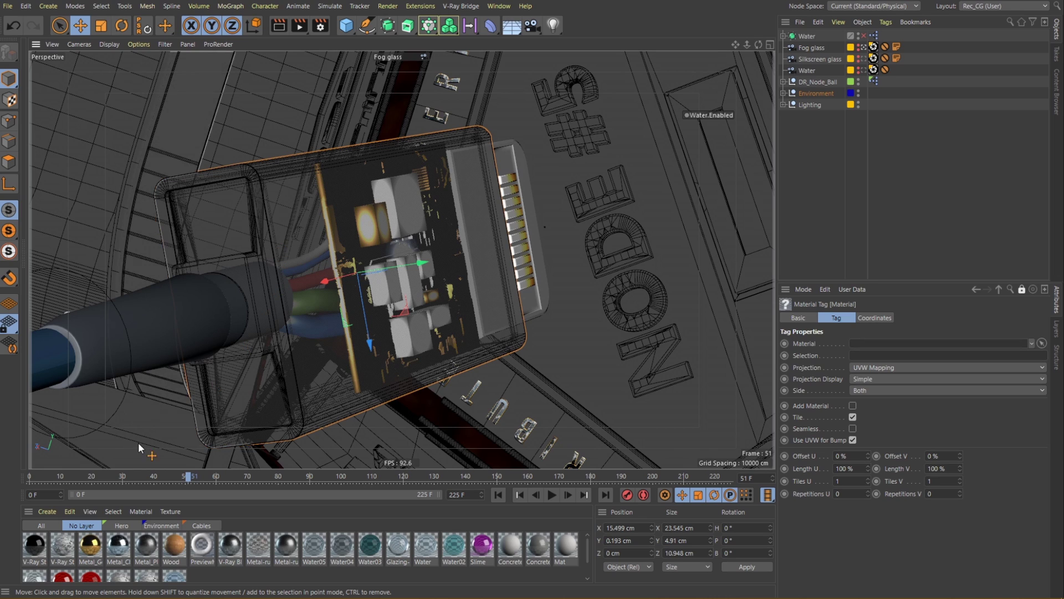
# - Create a V-Ray Standard material, drag it onto the glass shell, and name it 'Fog Color Glass'
pyautogui.click(44, 511)
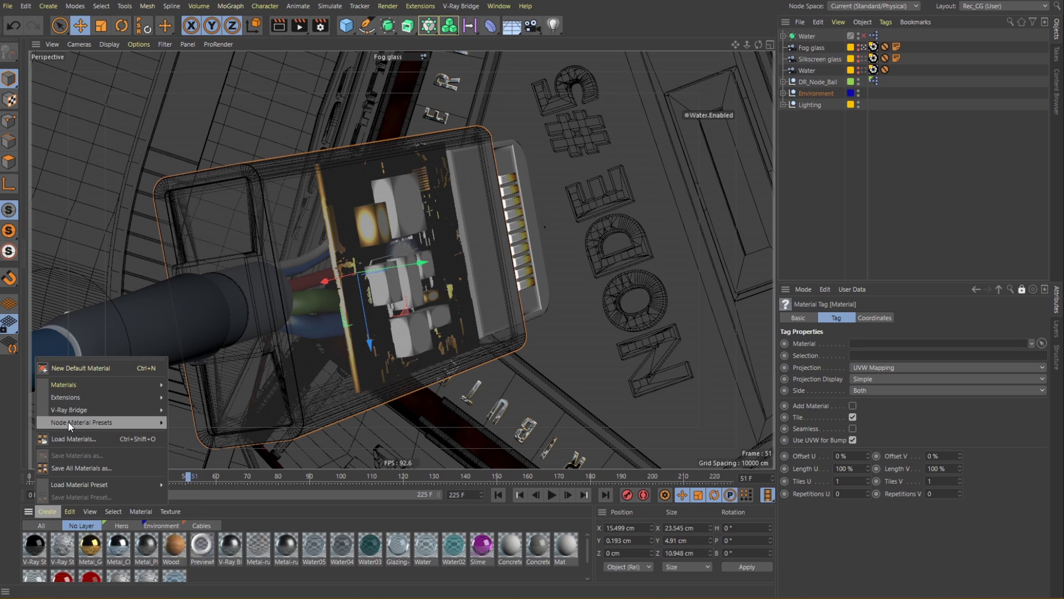
pyautogui.moveTo(71, 411)
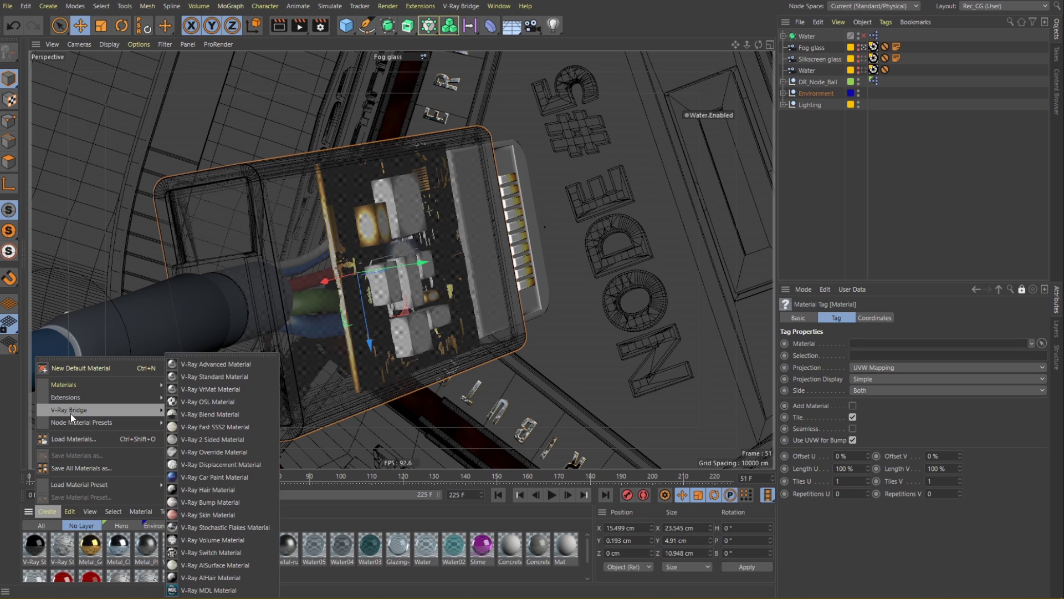
pyautogui.click(264, 378)
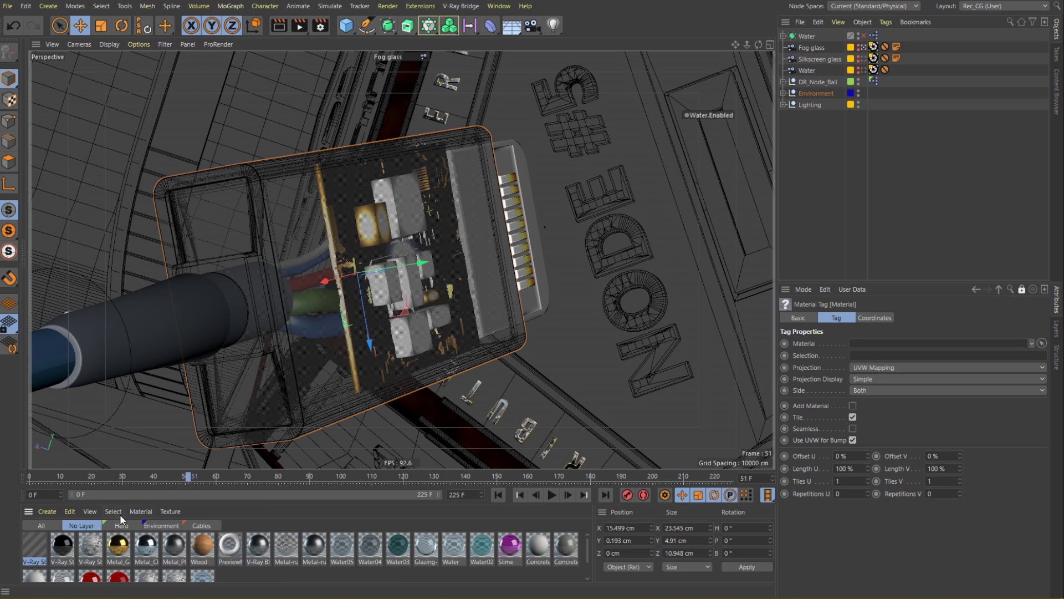
pyautogui.doubleClick(34, 546)
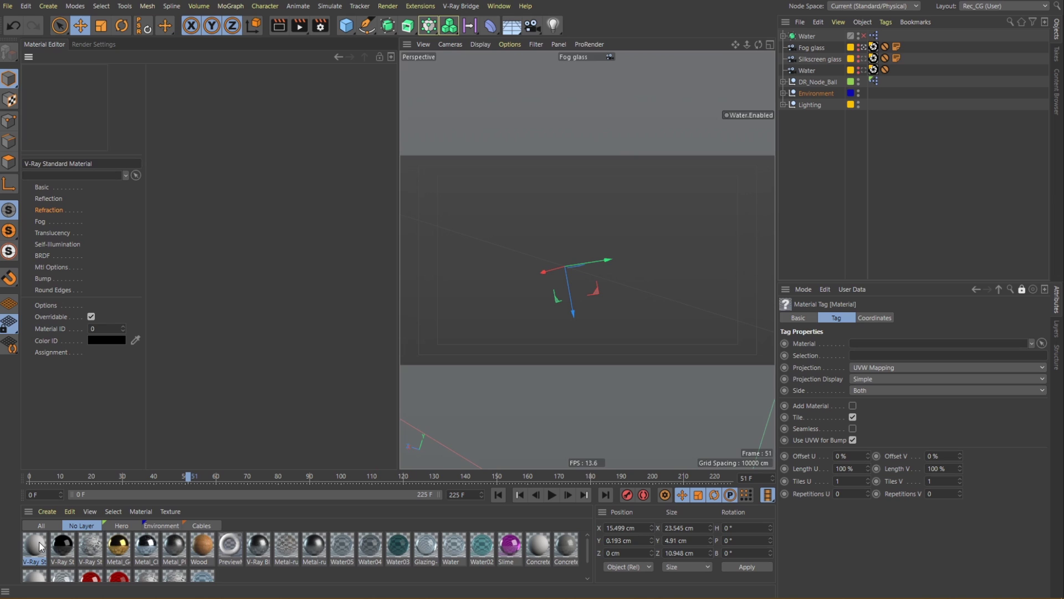
pyautogui.moveTo(39, 548)
pyautogui.mouseDown()
pyautogui.moveTo(264, 548)
pyautogui.moveTo(863, 364)
pyautogui.moveTo(869, 343)
pyautogui.mouseUp()
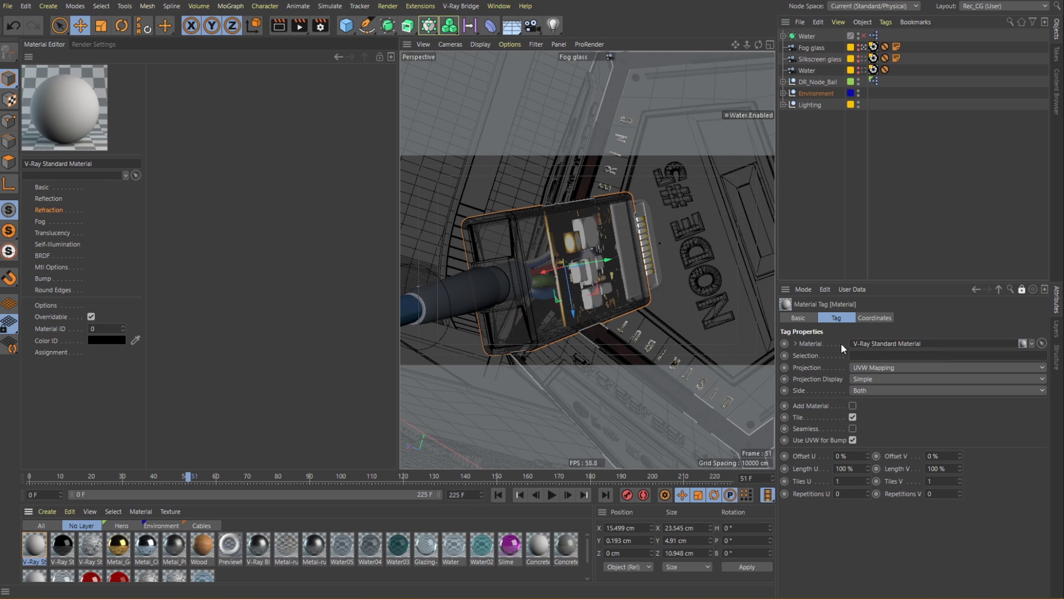
pyautogui.click(24, 164)
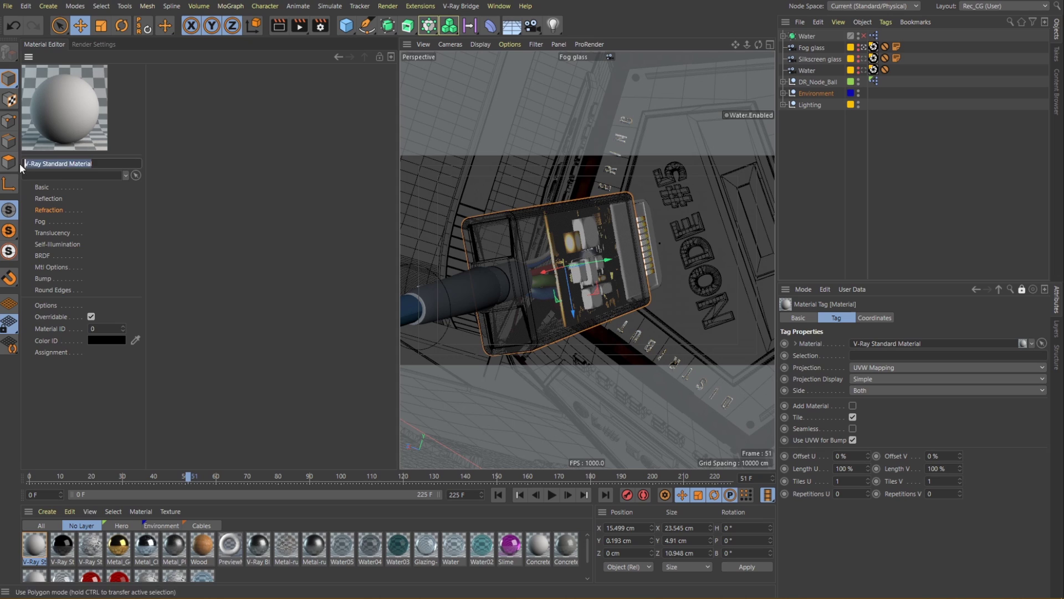
pyautogui.write('Fog Co')
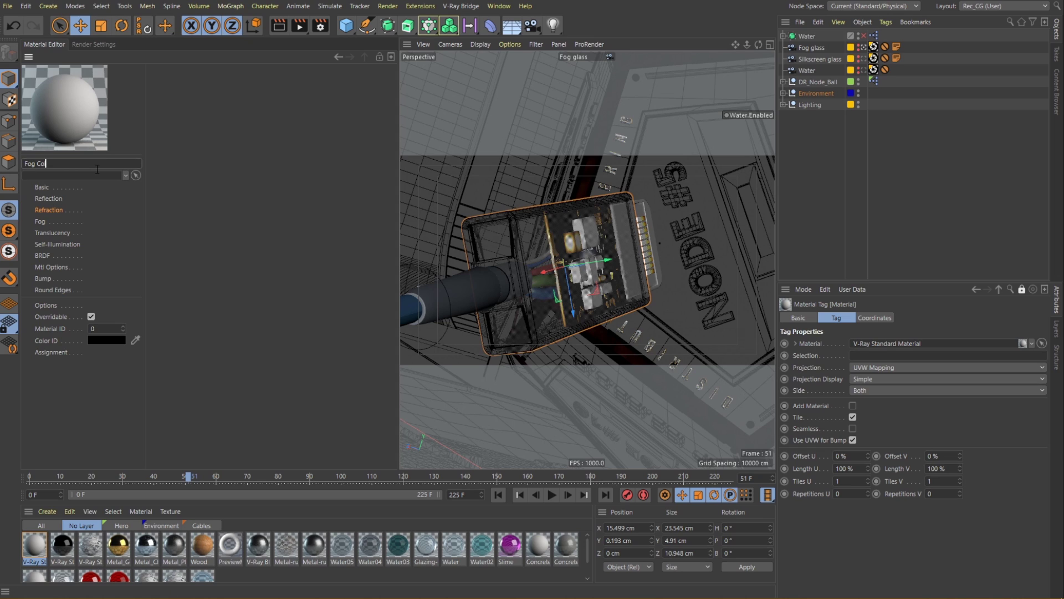
pyautogui.write('lor Glass')
pyautogui.press('Return')
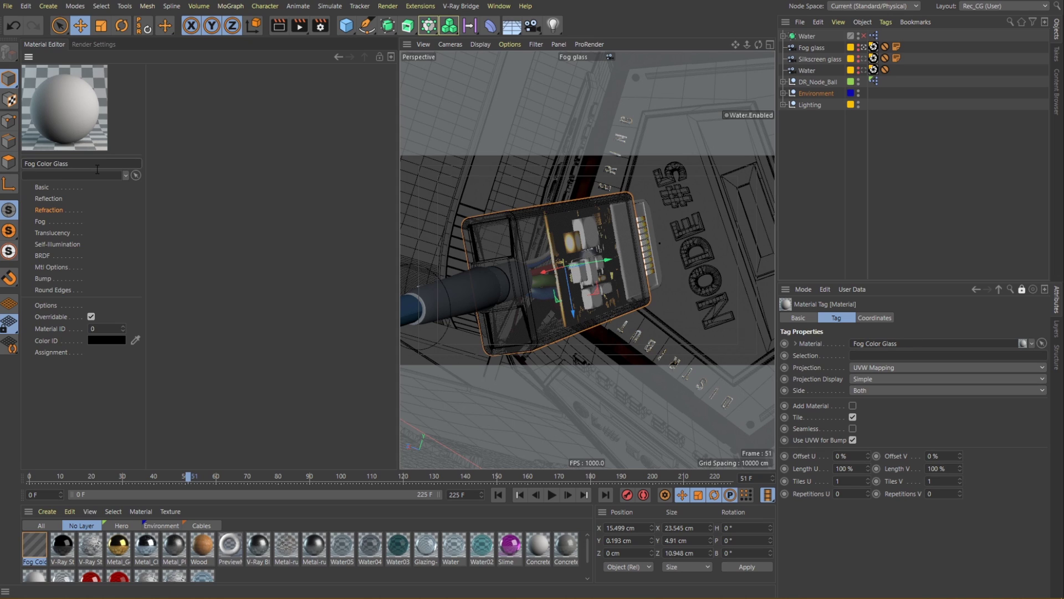
# - Set diffuse V to 0%, reflection V to 100% and RGlossiness to 0.98
pyautogui.click(78, 187)
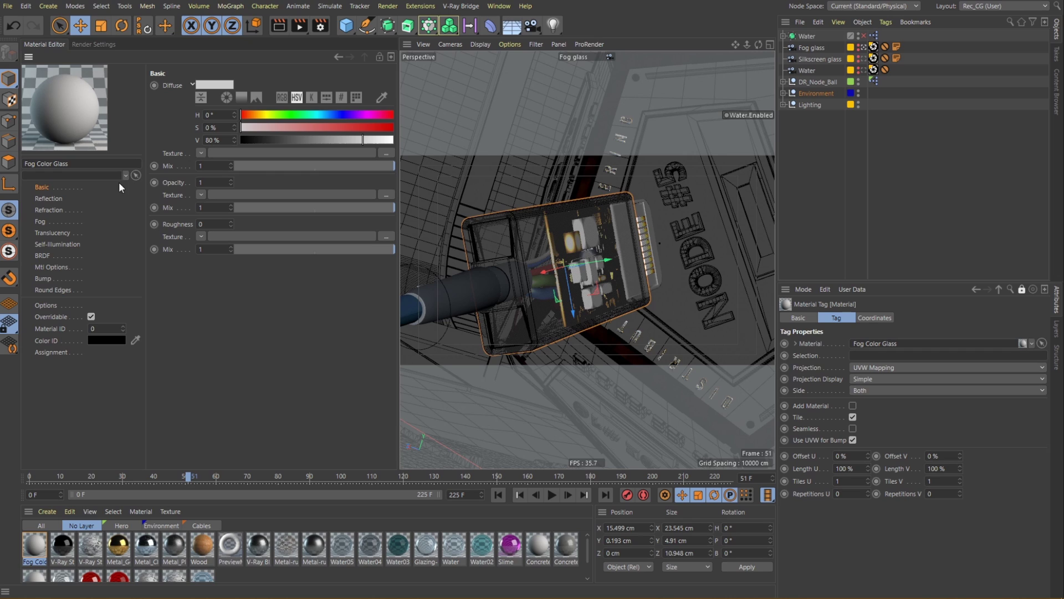
pyautogui.moveTo(357, 139); pyautogui.dragTo(199, 140)
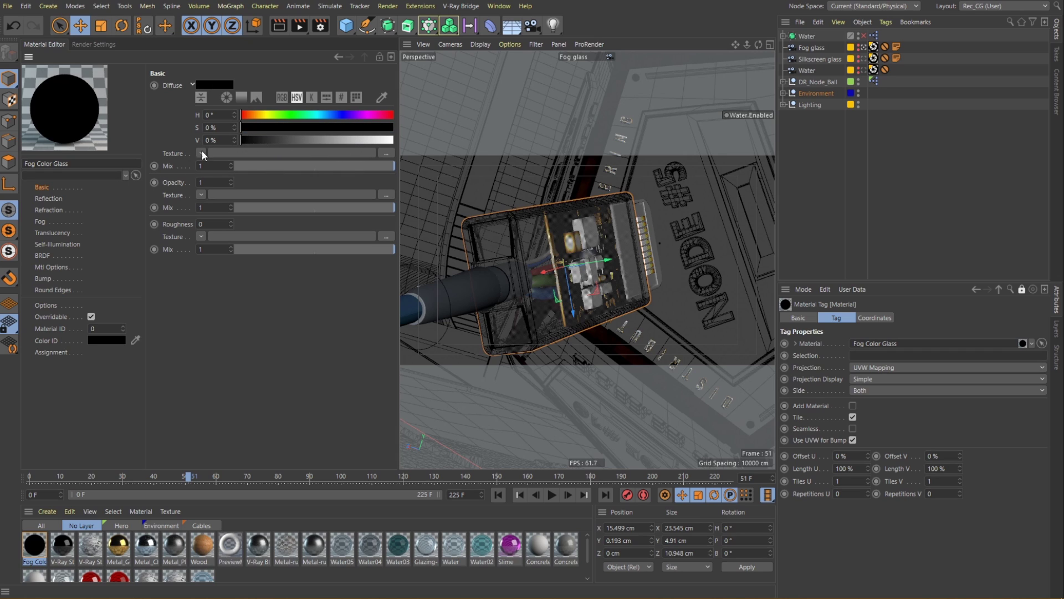
pyautogui.click(59, 198)
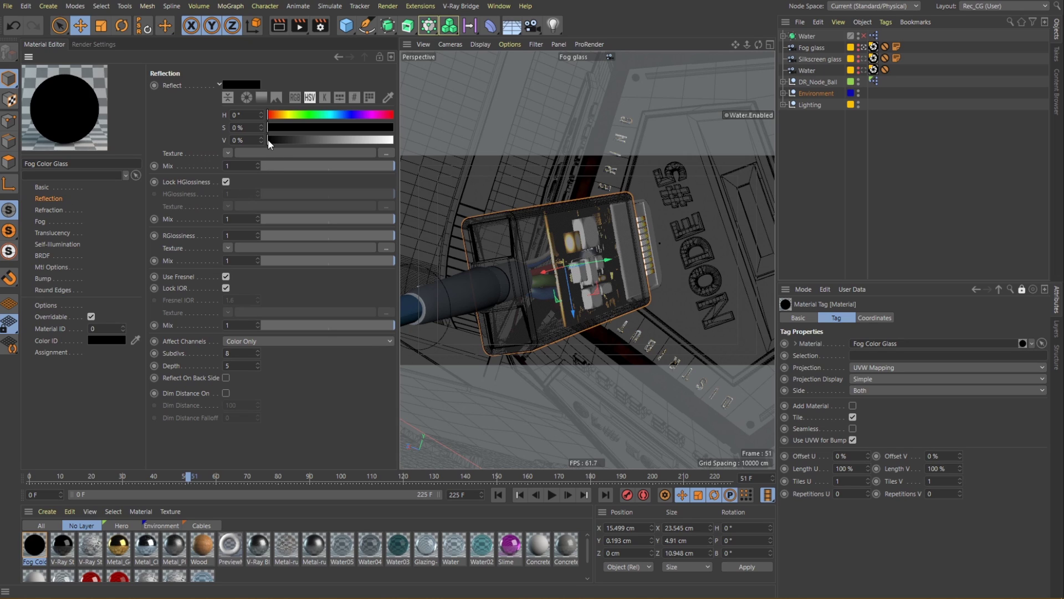
pyautogui.moveTo(268, 139); pyautogui.dragTo(393, 144)
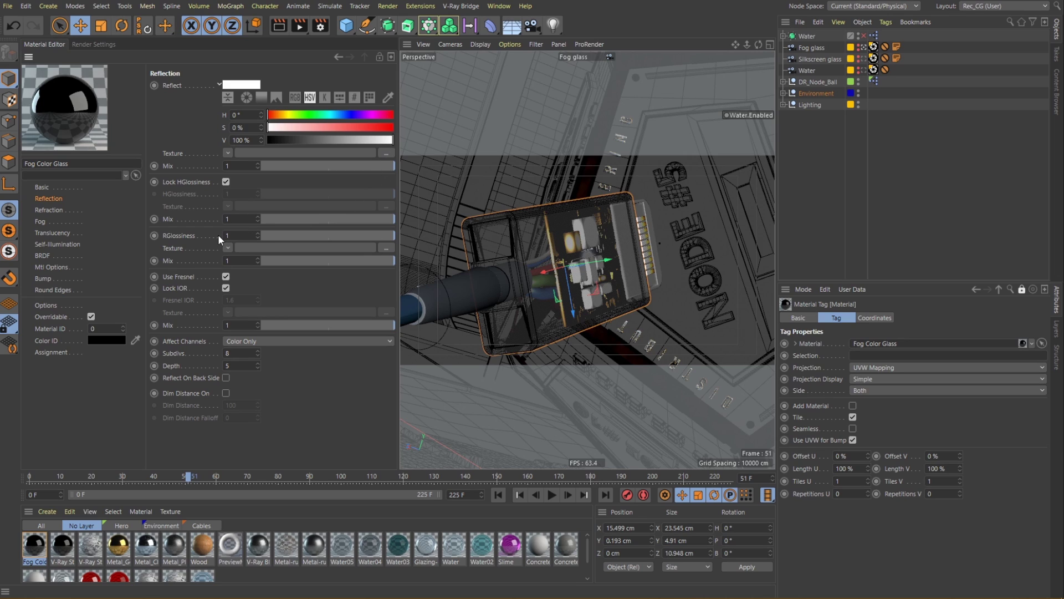
pyautogui.click(259, 238)
pyautogui.click(258, 237)
# - Set Refract V to 100% and IOR to 2, then run a Render View test
pyautogui.click(52, 212)
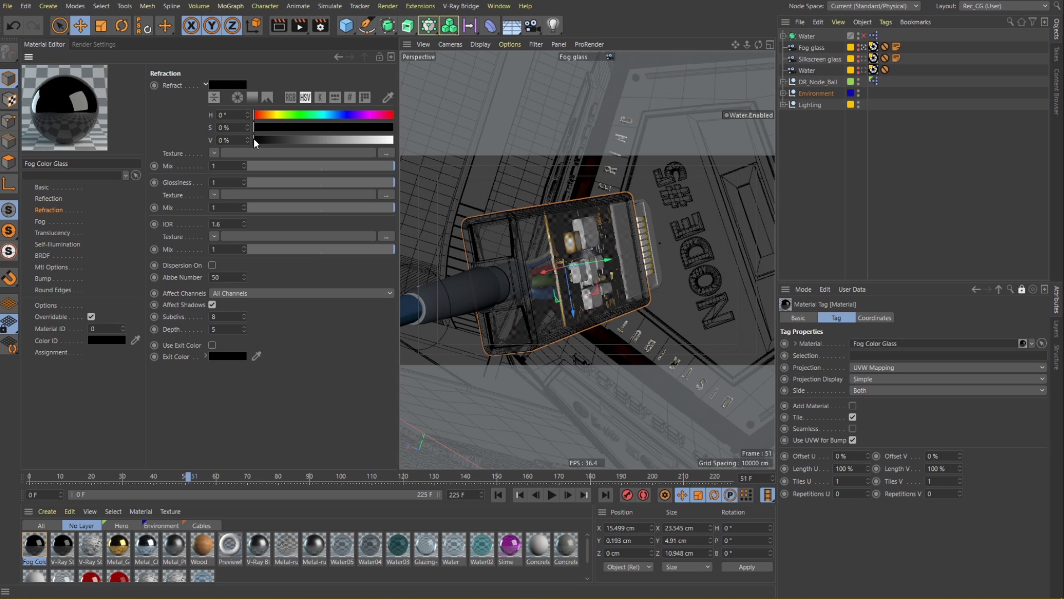
pyautogui.moveTo(253, 138); pyautogui.dragTo(397, 141)
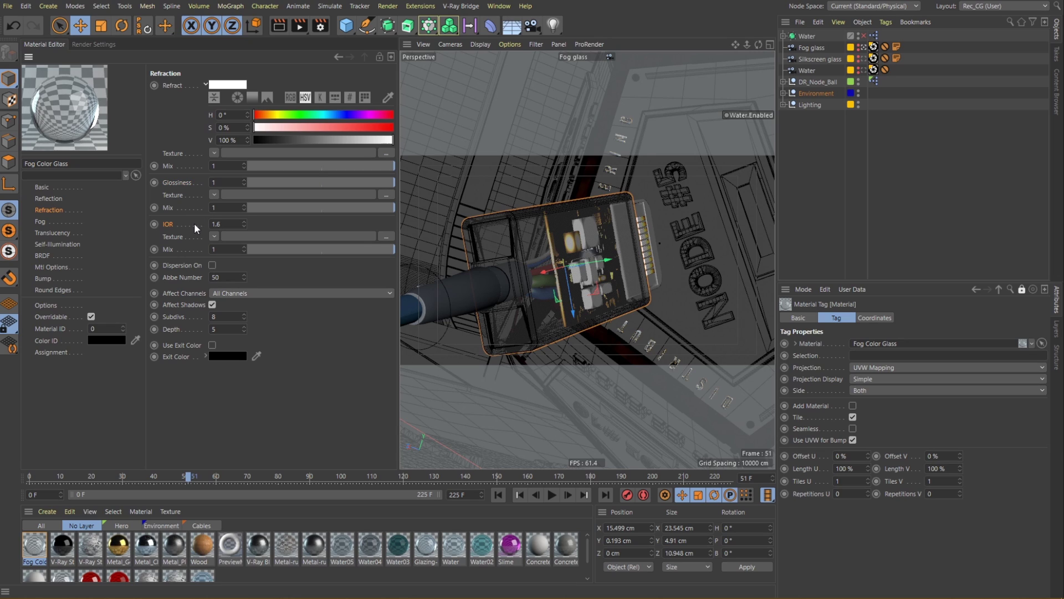
pyautogui.click(232, 223)
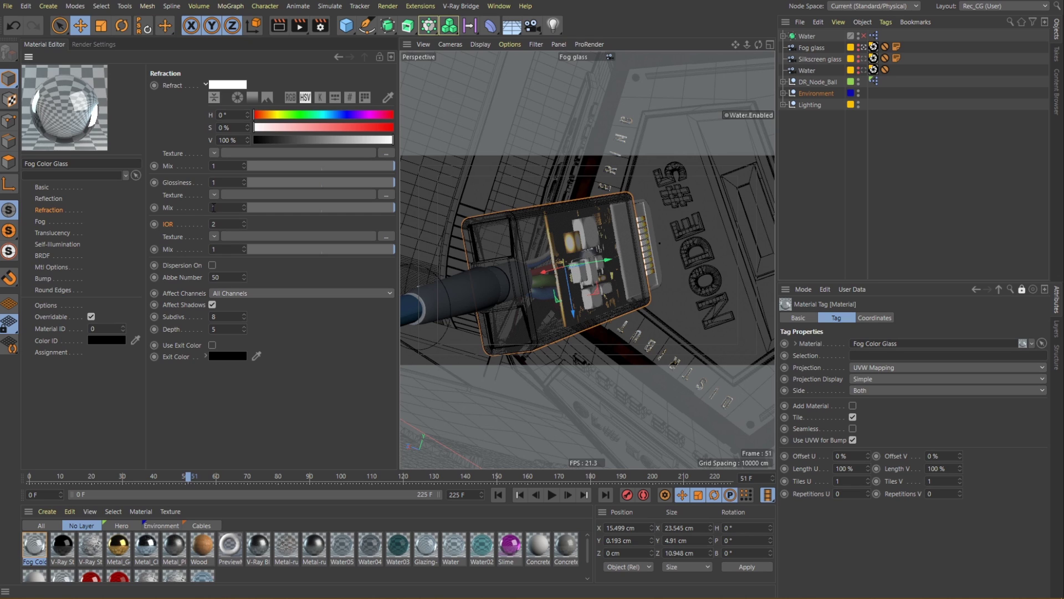
pyautogui.click(277, 28)
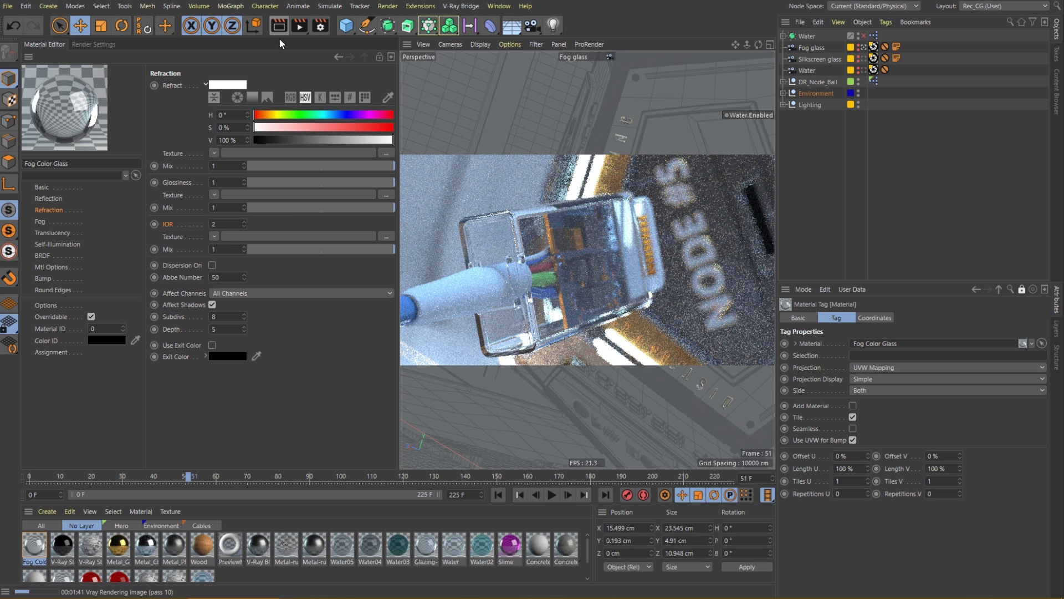
# - Set fog colour to H 46°, S 58%, multiplier 2 and bias -2.58, then test-render
pyautogui.click(54, 221)
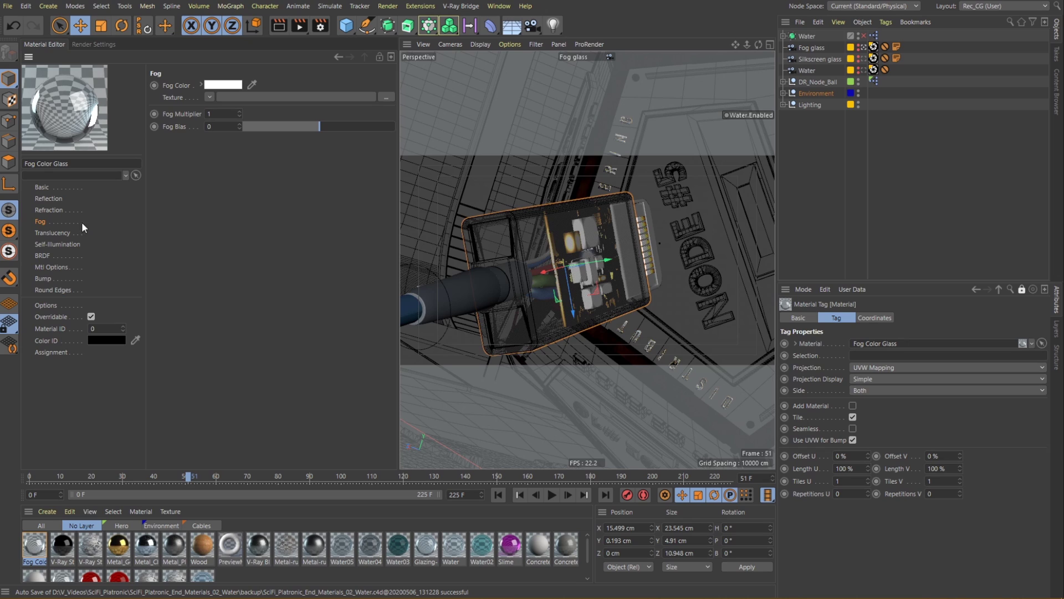
pyautogui.click(202, 85)
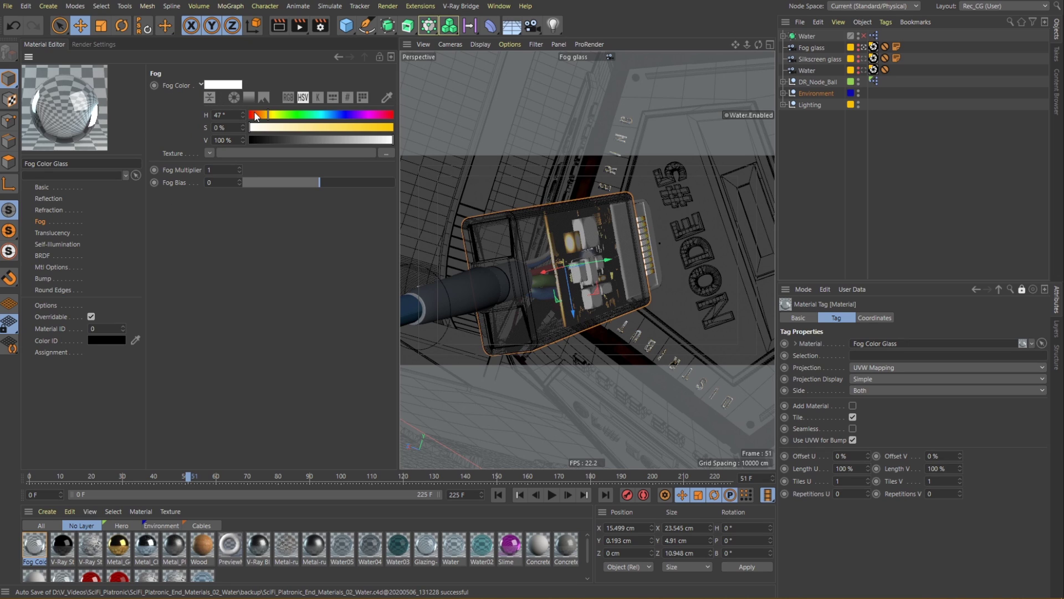
pyautogui.moveTo(268, 115); pyautogui.dragTo(334, 128)
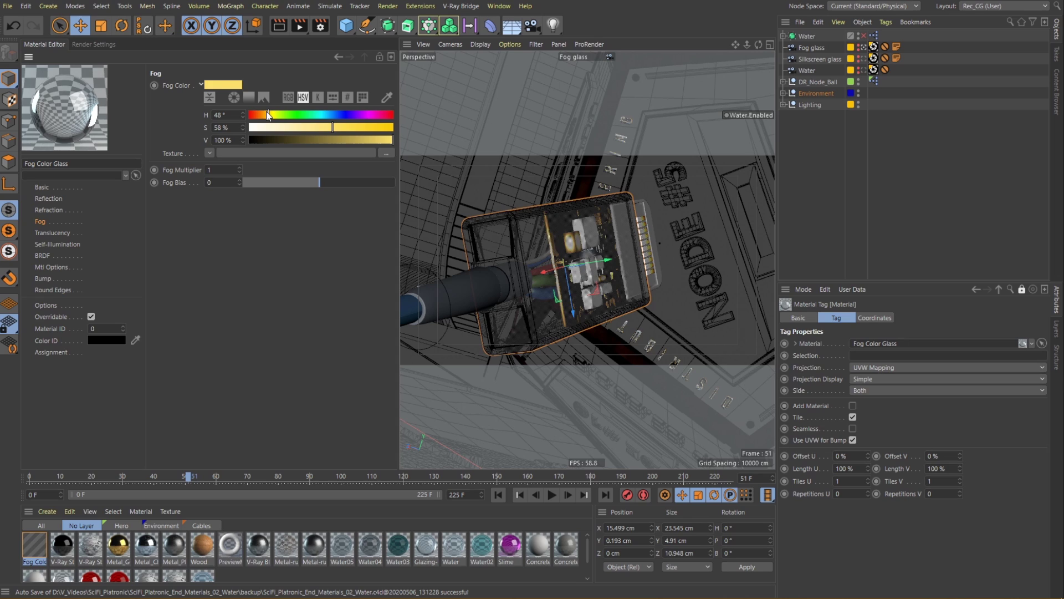
pyautogui.moveTo(267, 115); pyautogui.dragTo(267, 115)
pyautogui.doubleClick(201, 170)
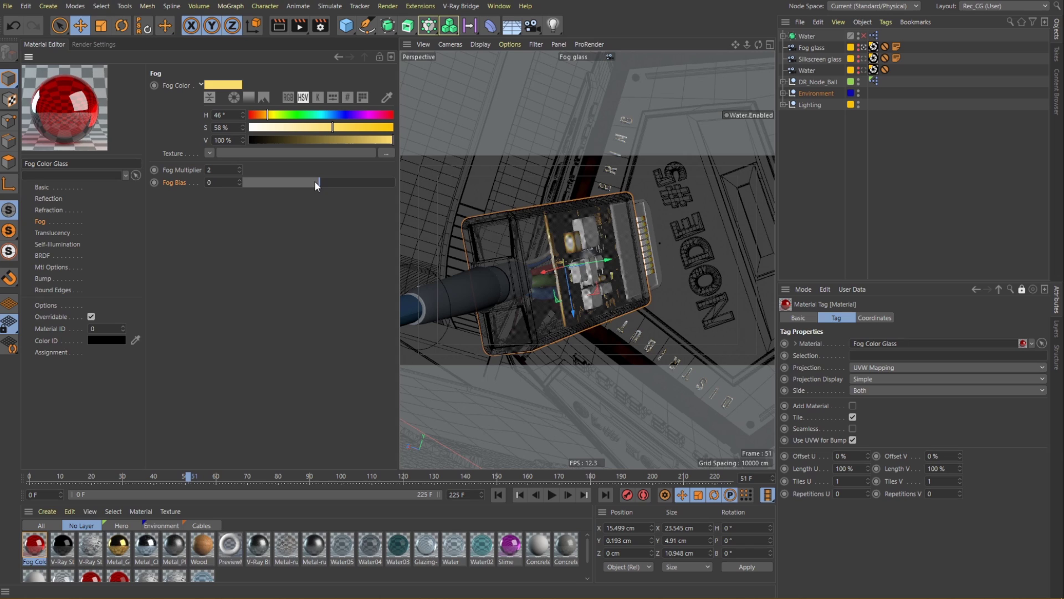
pyautogui.moveTo(315, 181); pyautogui.dragTo(303, 183)
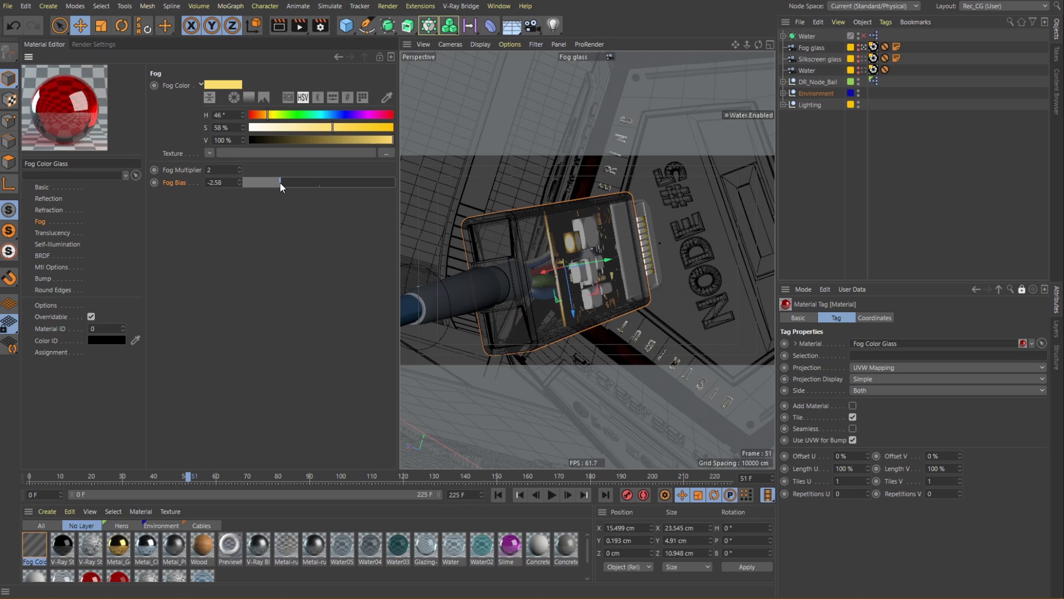
pyautogui.click(276, 29)
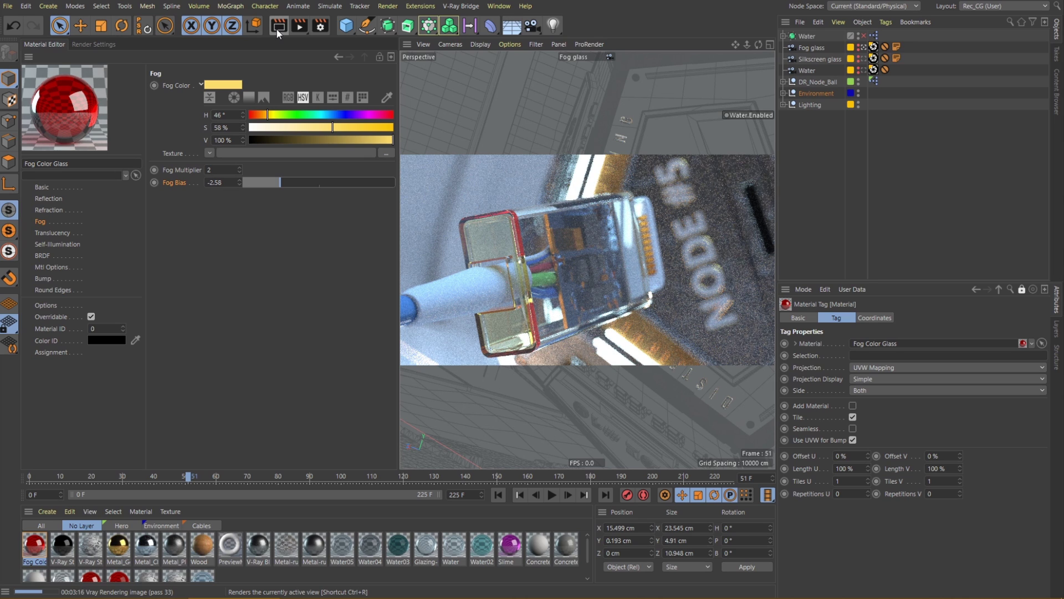
pyautogui.click(278, 32)
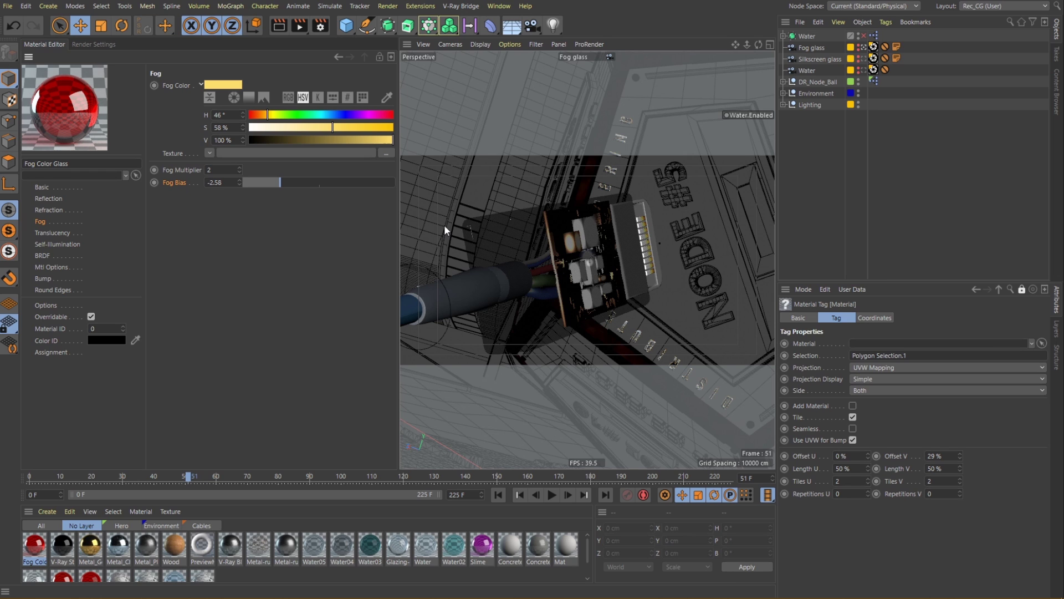
# - Switch to the Silkscreen glass camera and create a V-Ray Standard material named 'Silk Screen Glass'
pyautogui.click(866, 60)
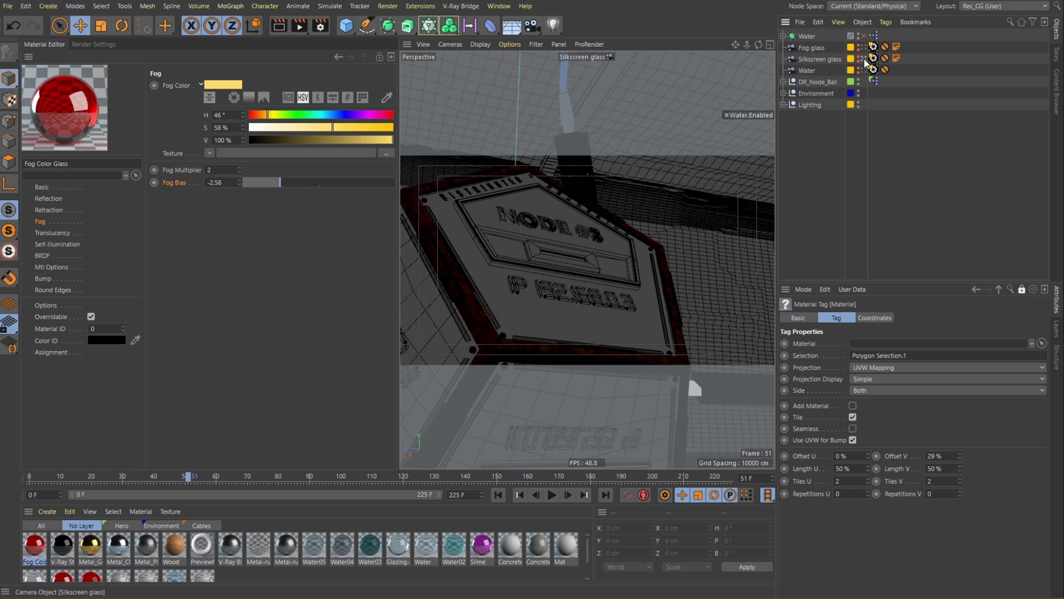
pyautogui.click(41, 514)
pyautogui.moveTo(61, 410)
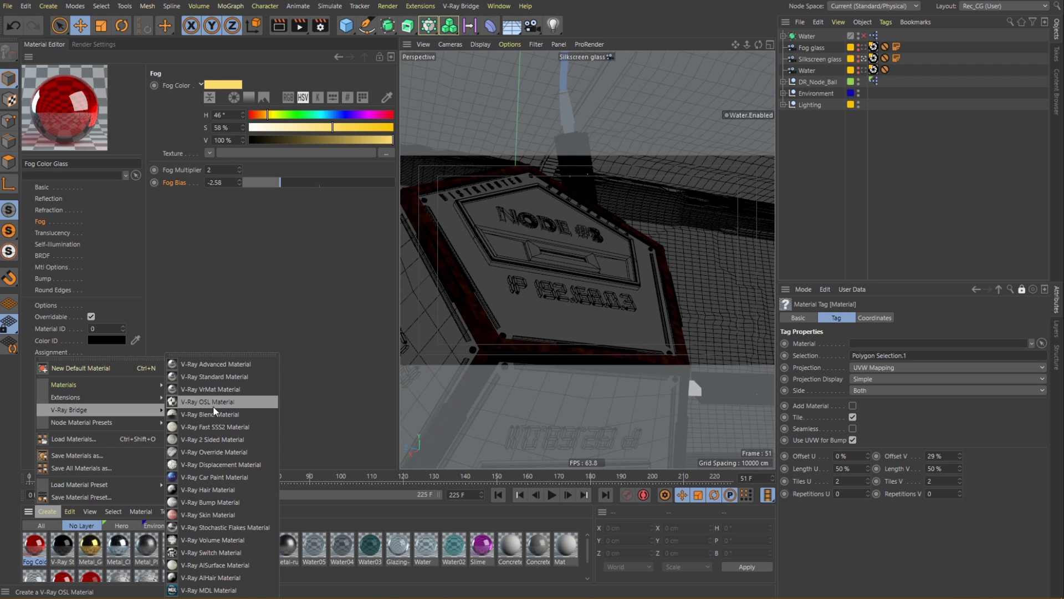
pyautogui.click(231, 377)
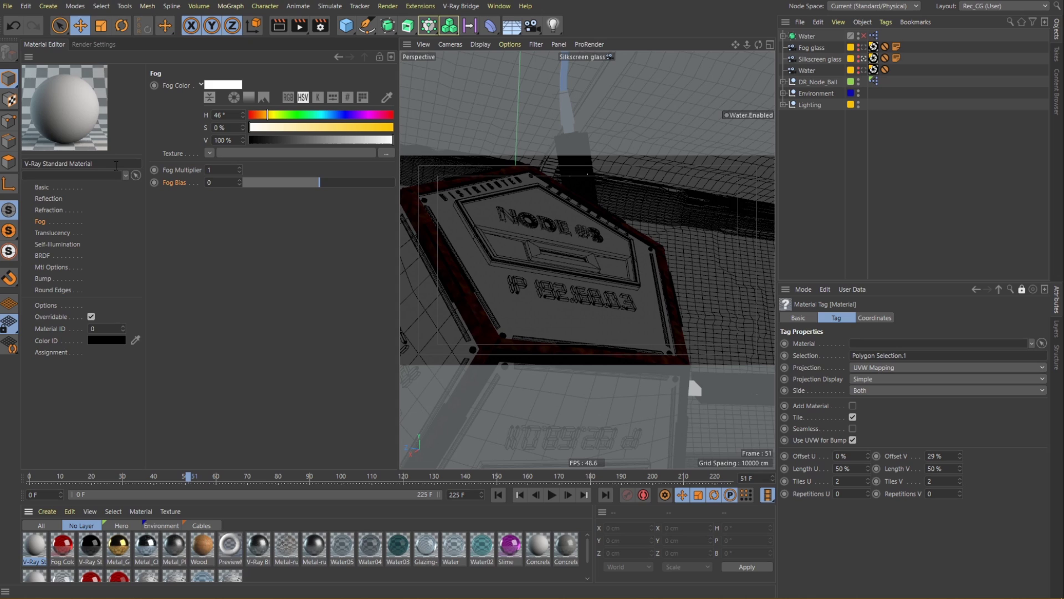
pyautogui.moveTo(113, 163); pyautogui.dragTo(25, 163)
pyautogui.write('Silk')
pyautogui.write('Screen Glass')
pyautogui.press('Return')
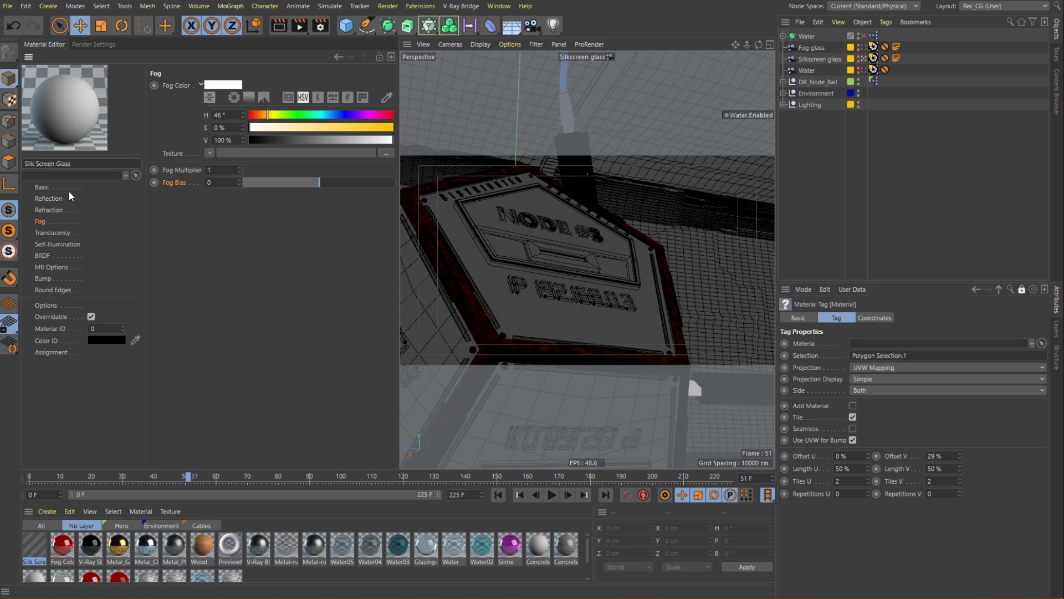
# - Set the Silk Screen Glass reflection colour V to 100% white
pyautogui.click(43, 188)
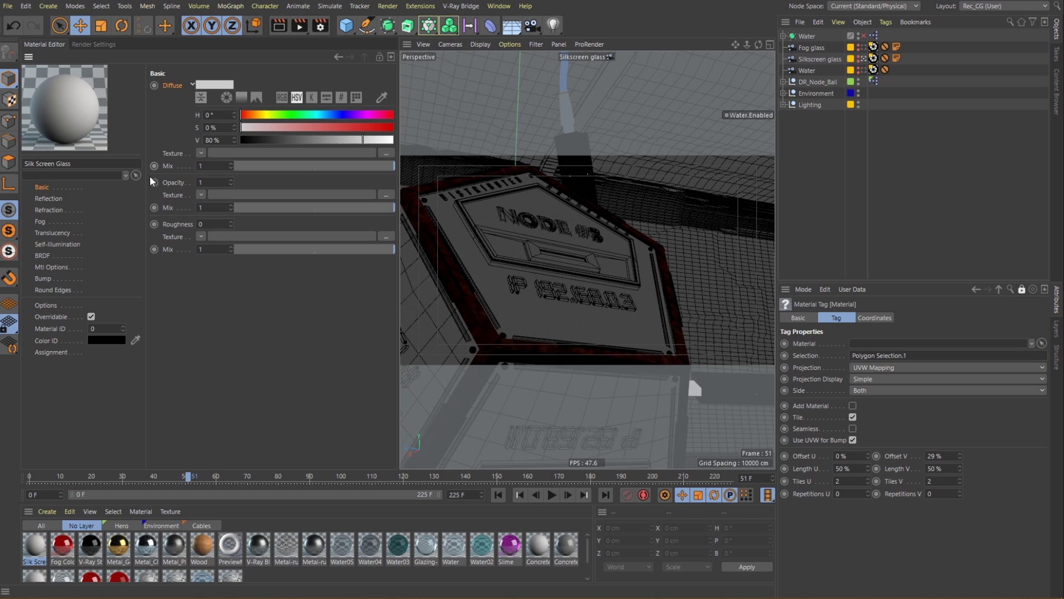
pyautogui.click(55, 201)
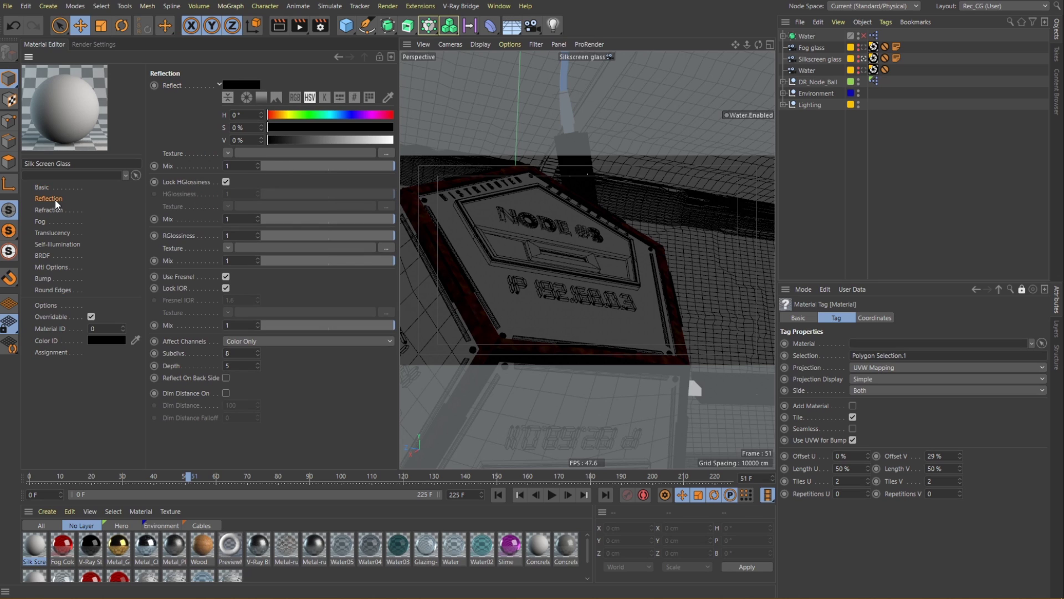
pyautogui.moveTo(277, 140); pyautogui.dragTo(421, 142)
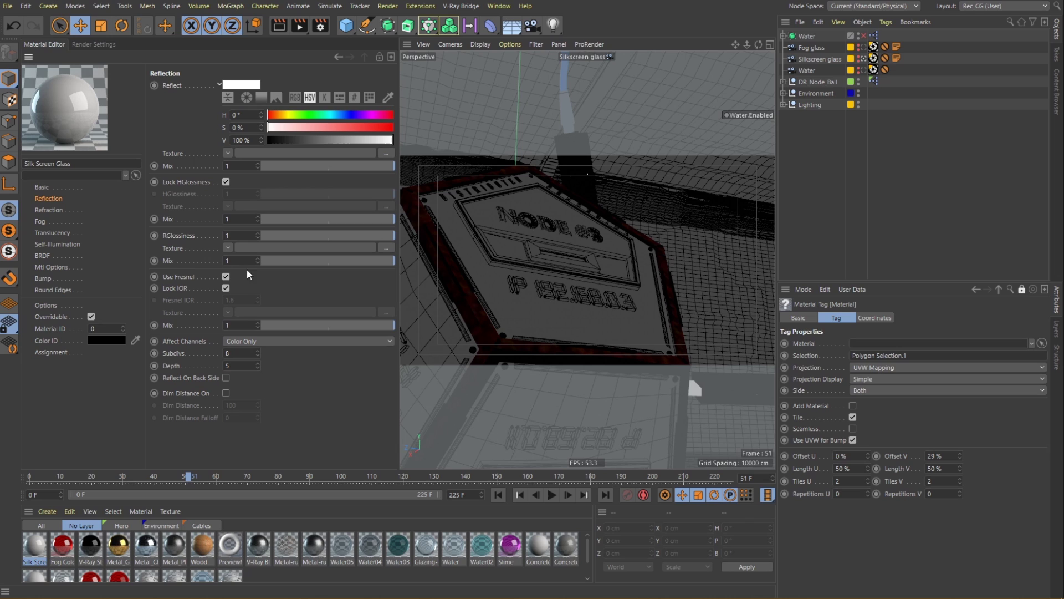
# - Add a V-Ray AdvBitmap to RGlossiness loading 01_Filter_Re_Baked_4096x4096_16Bit.tif
pyautogui.click(227, 247)
pyautogui.moveTo(264, 543)
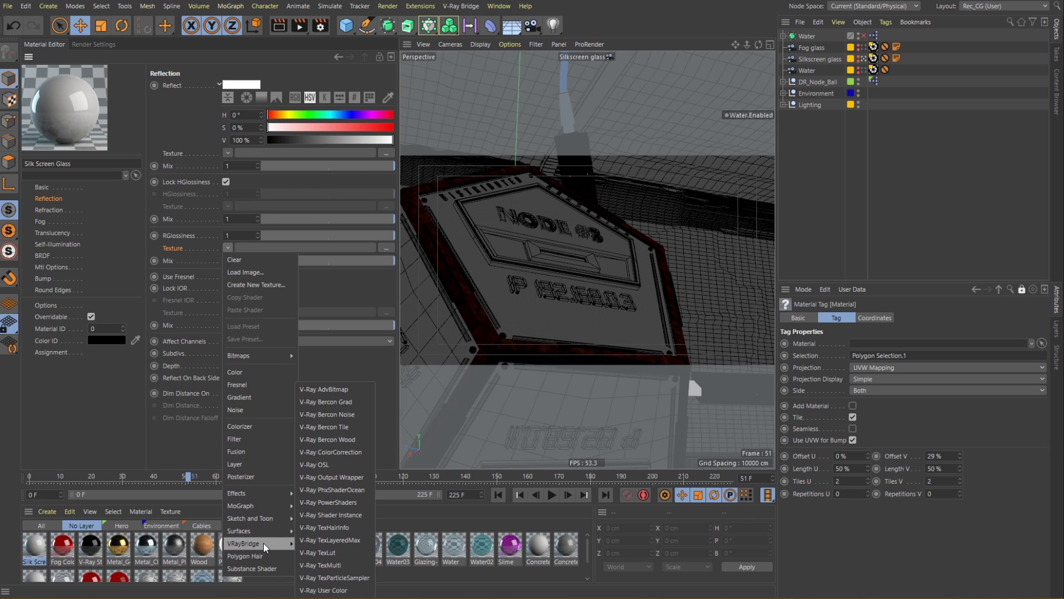
pyautogui.click(353, 392)
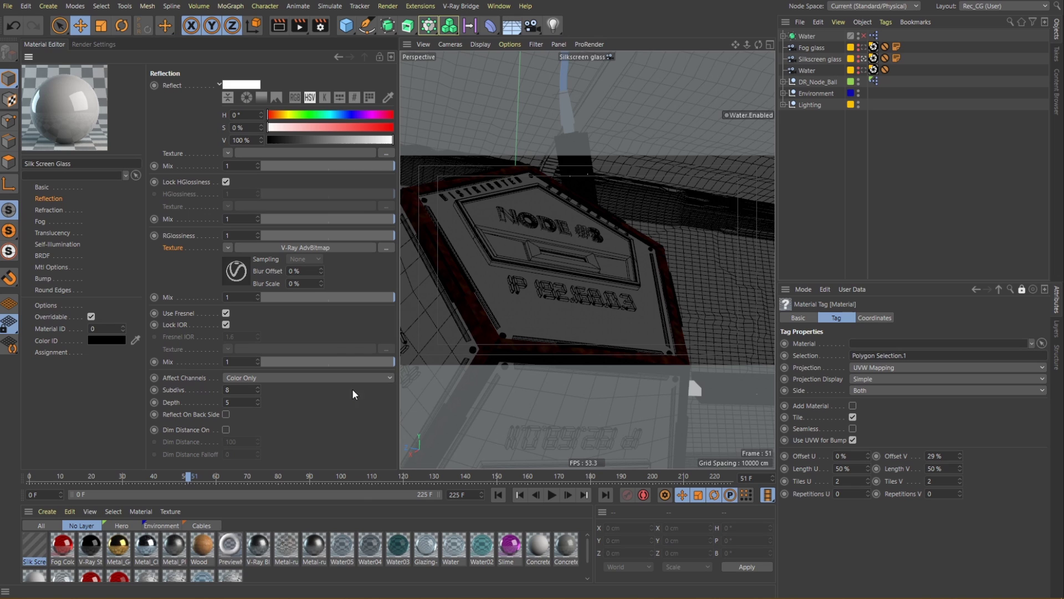
pyautogui.click(237, 276)
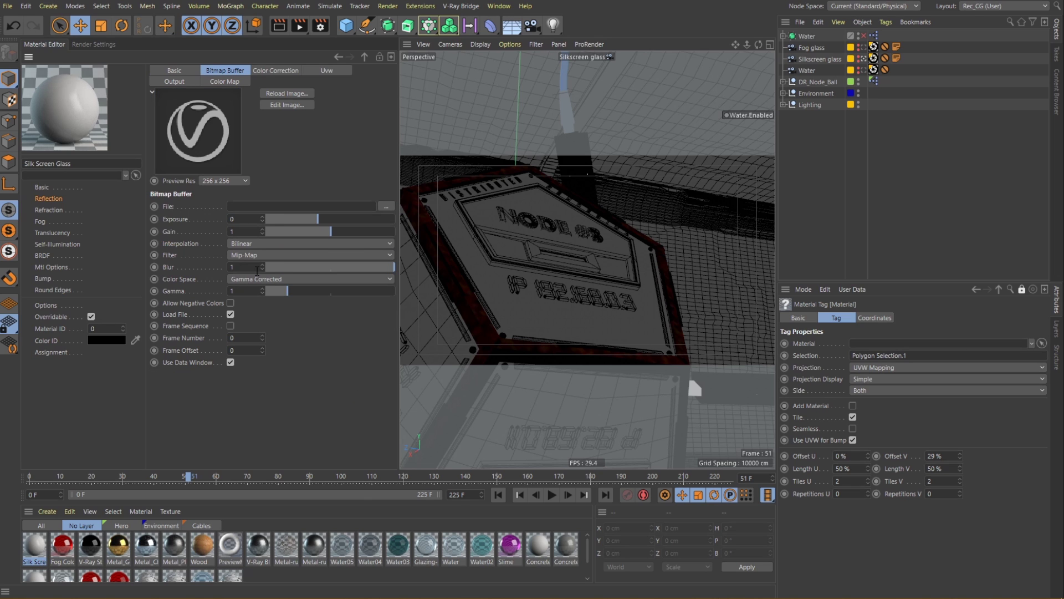
pyautogui.click(384, 206)
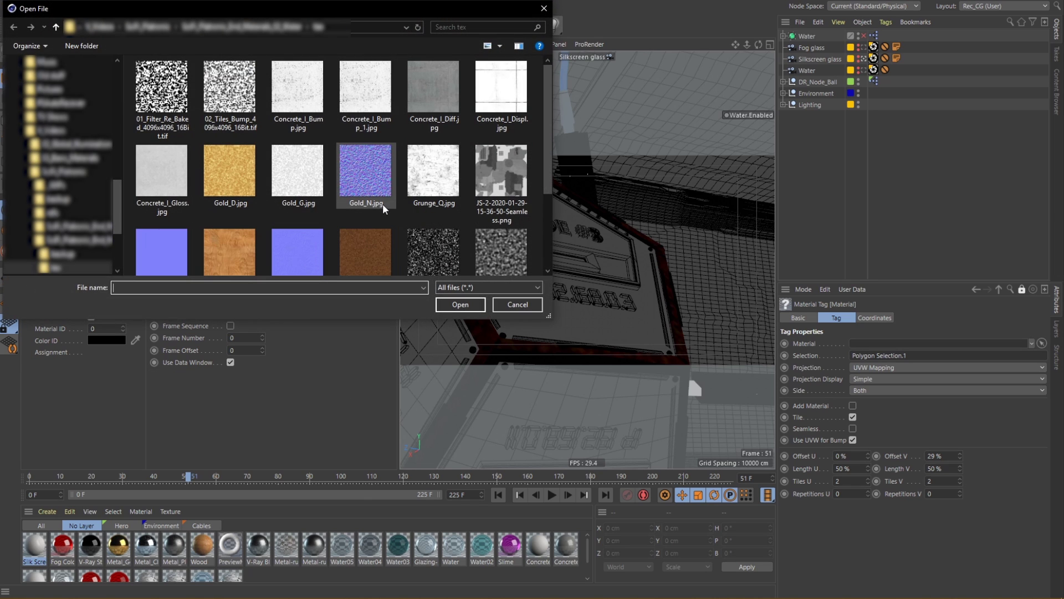
pyautogui.click(161, 89)
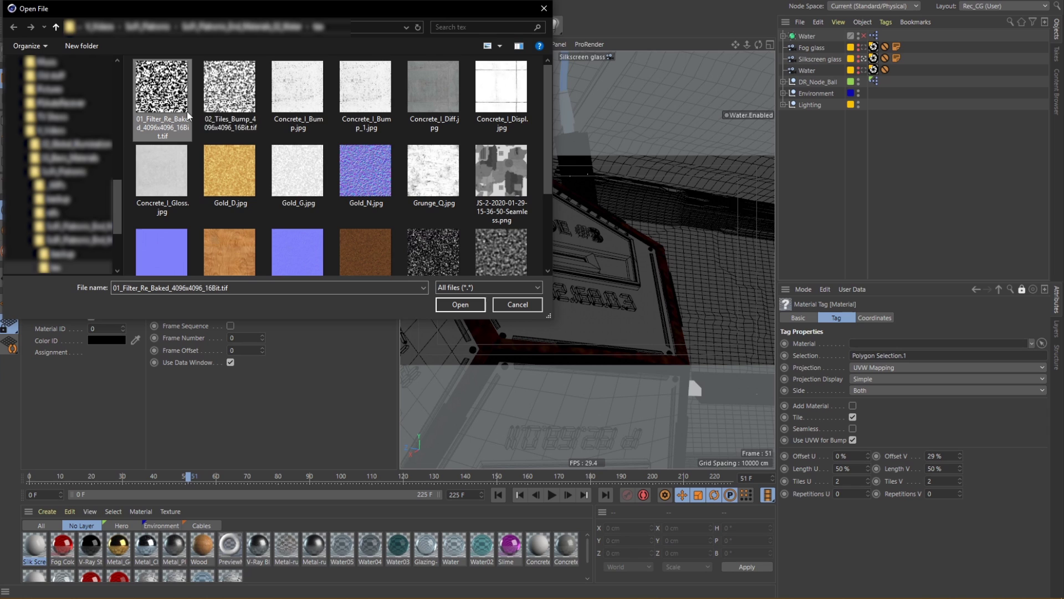
pyautogui.click(471, 303)
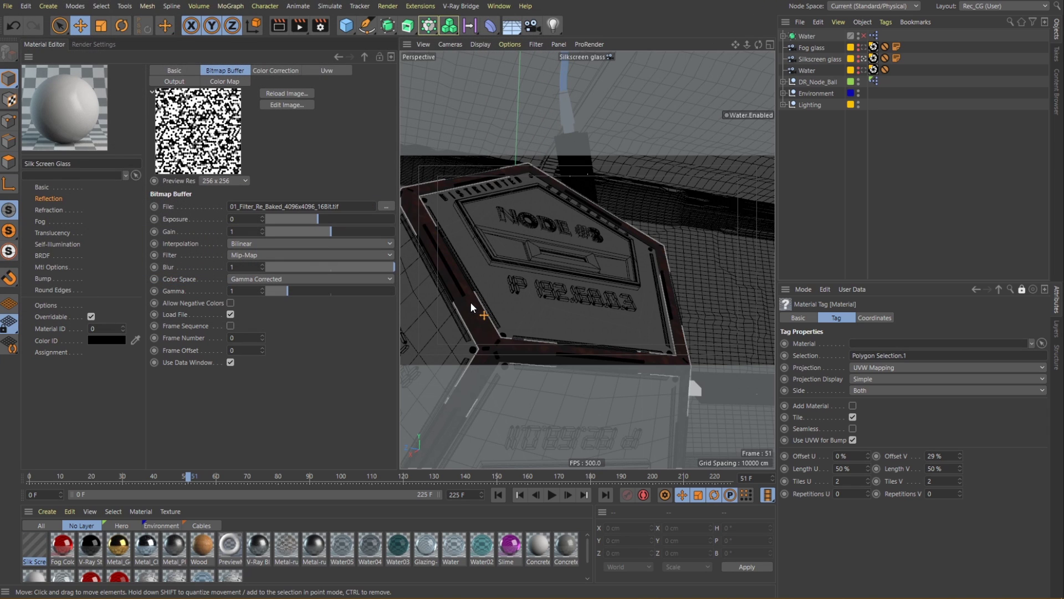
pyautogui.click(338, 57)
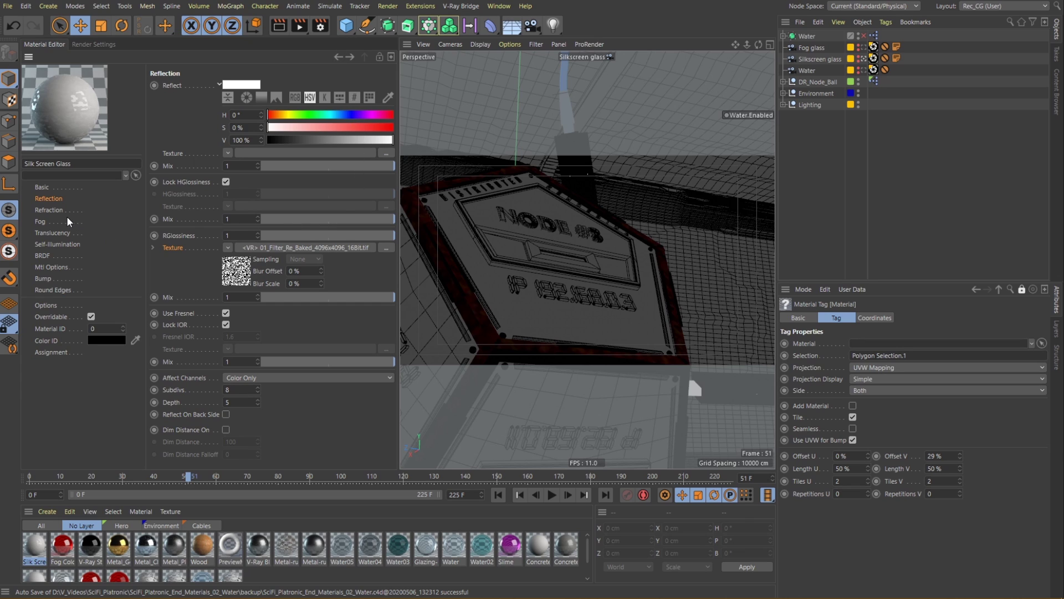
# - Set Refract V to 100% and paste the copied RGlossiness filter bitmap into the Refraction Texture
pyautogui.click(50, 210)
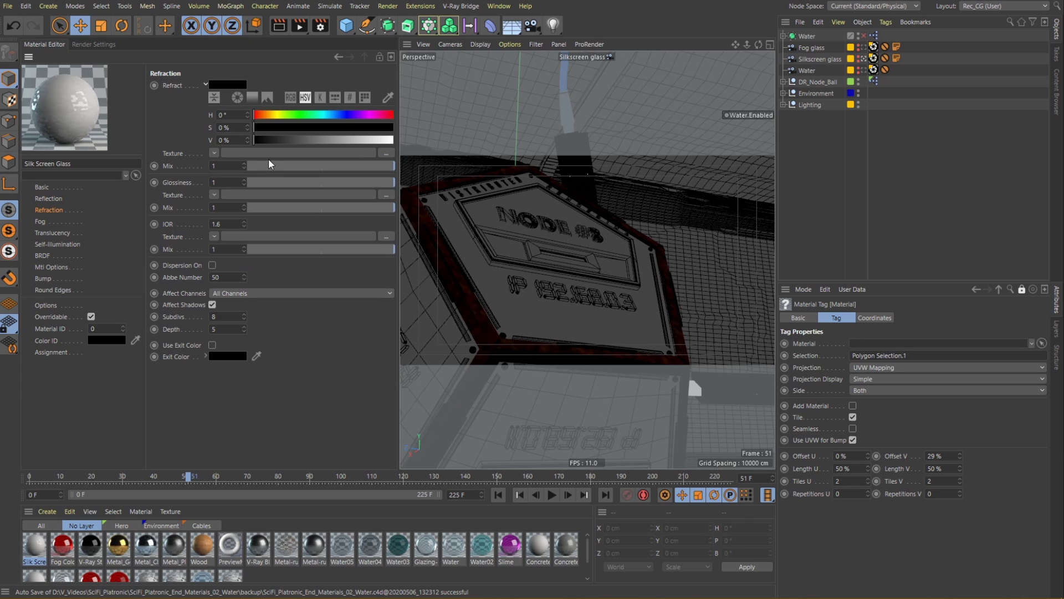
pyautogui.moveTo(274, 140); pyautogui.dragTo(407, 141)
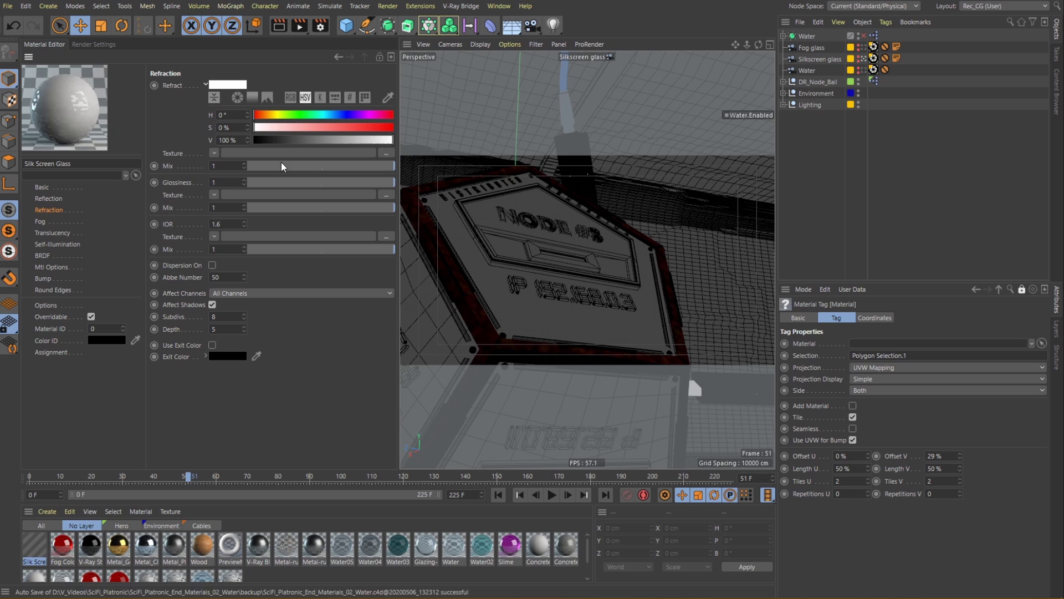
pyautogui.click(49, 199)
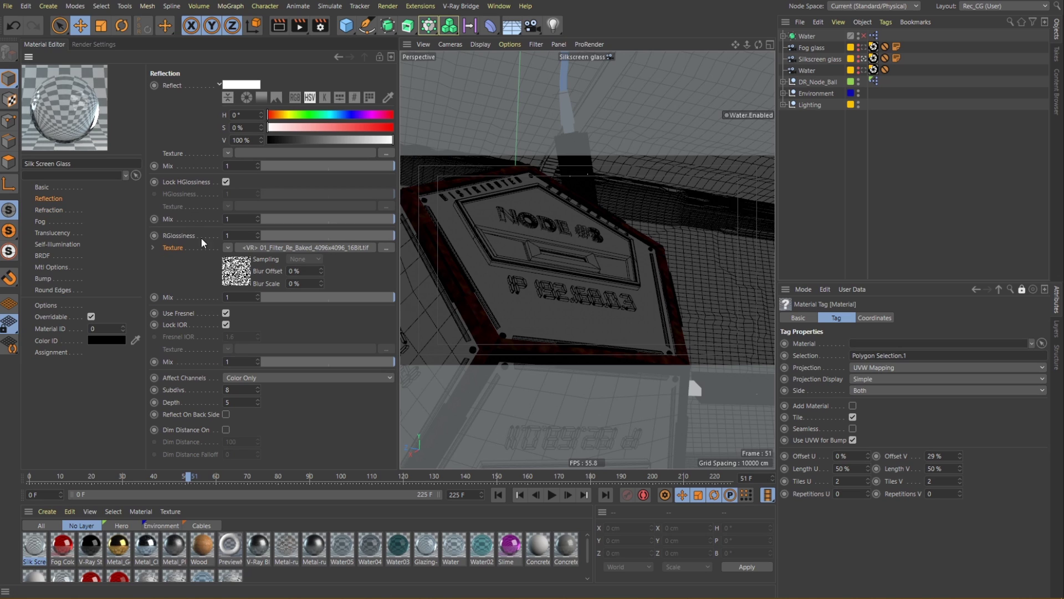
pyautogui.click(228, 248)
pyautogui.click(248, 314)
pyautogui.click(55, 211)
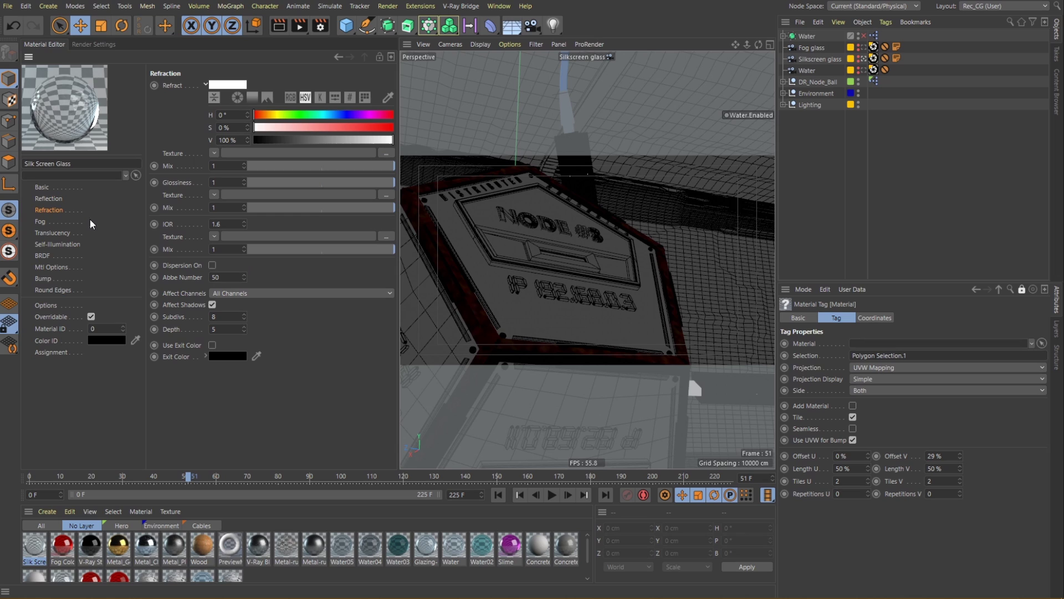
pyautogui.click(213, 151)
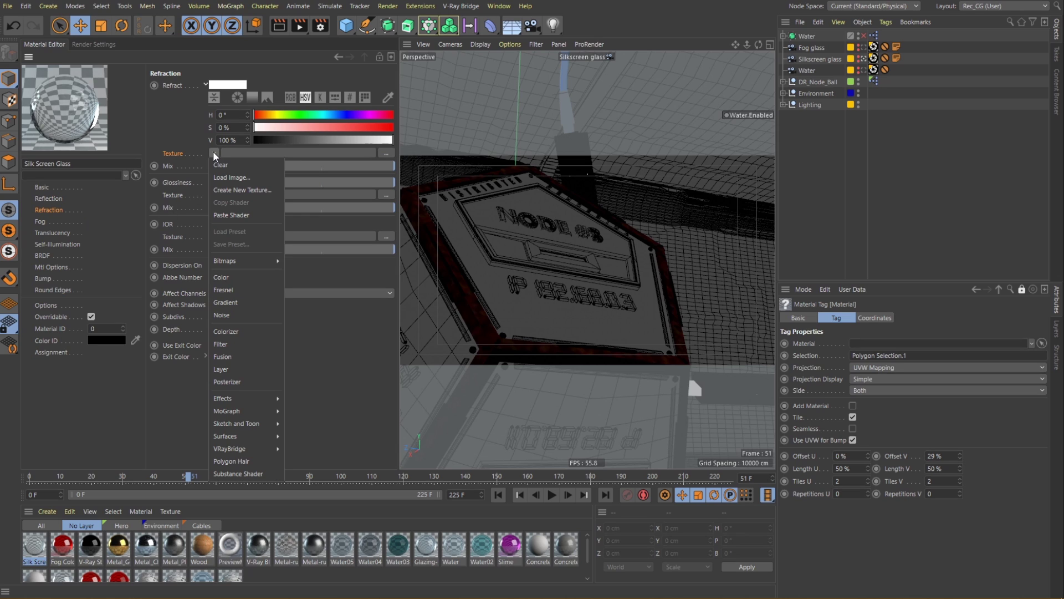
pyautogui.click(229, 215)
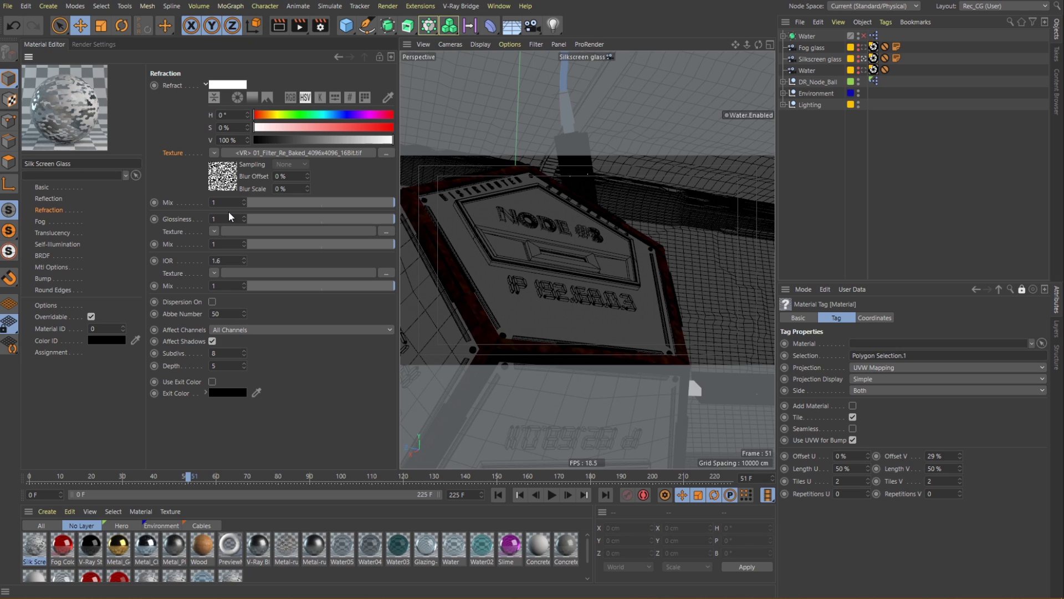
# - Add a V-Ray AdvBitmap bump map loading 02_Tiles_Bump_4096x4096_16Bit.tif
pyautogui.click(43, 278)
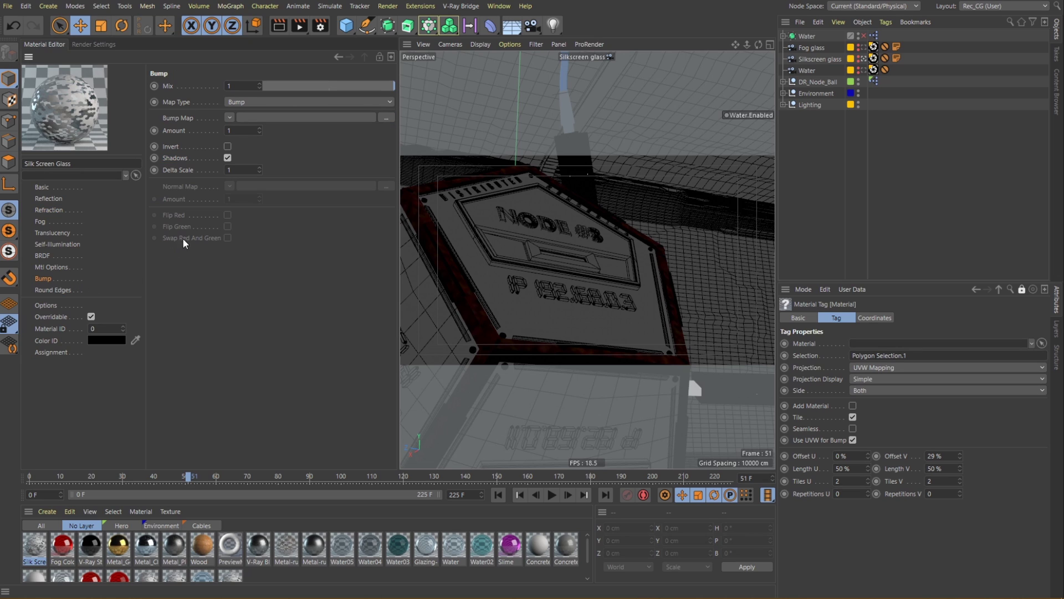
pyautogui.click(228, 117)
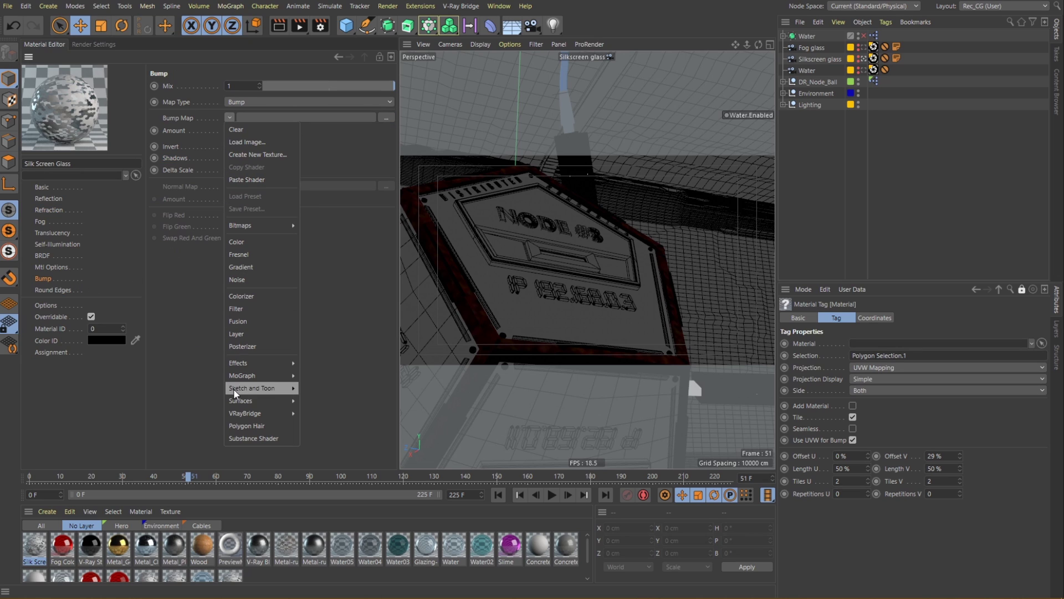
pyautogui.moveTo(256, 414)
pyautogui.click(322, 389)
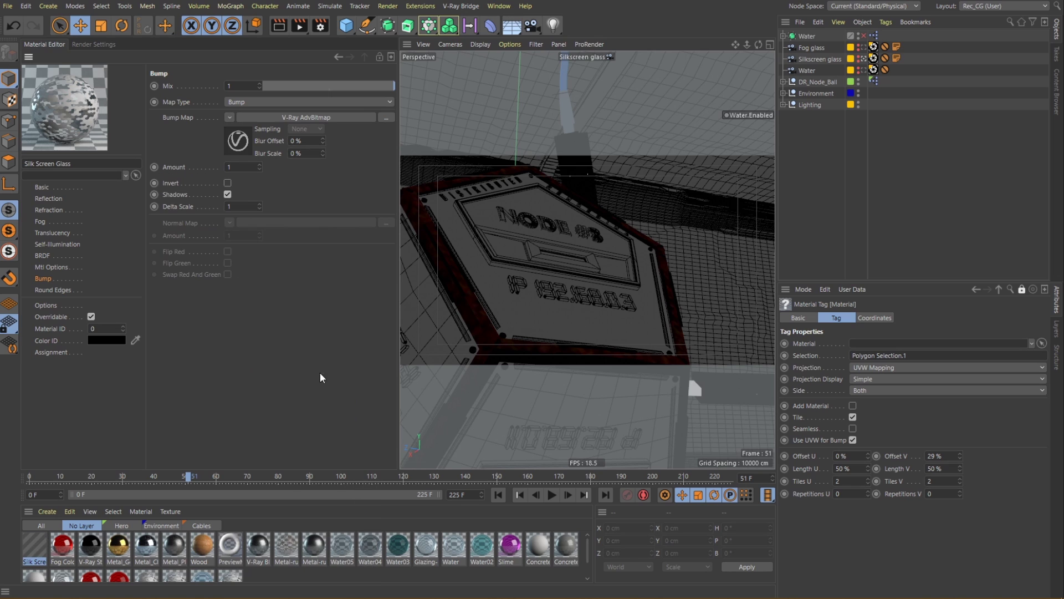
pyautogui.click(241, 137)
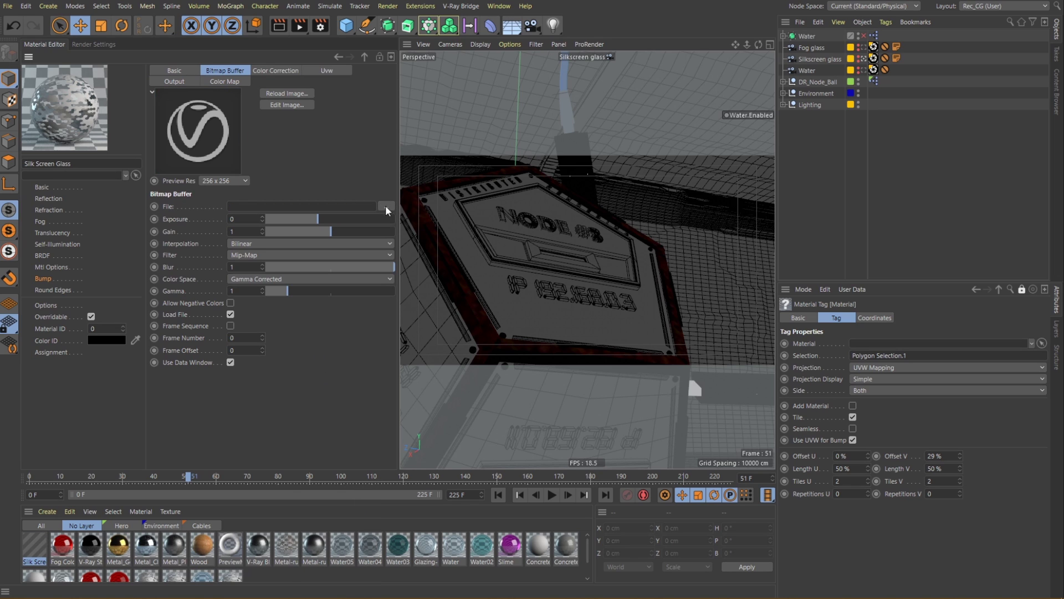
pyautogui.click(386, 205)
pyautogui.click(232, 126)
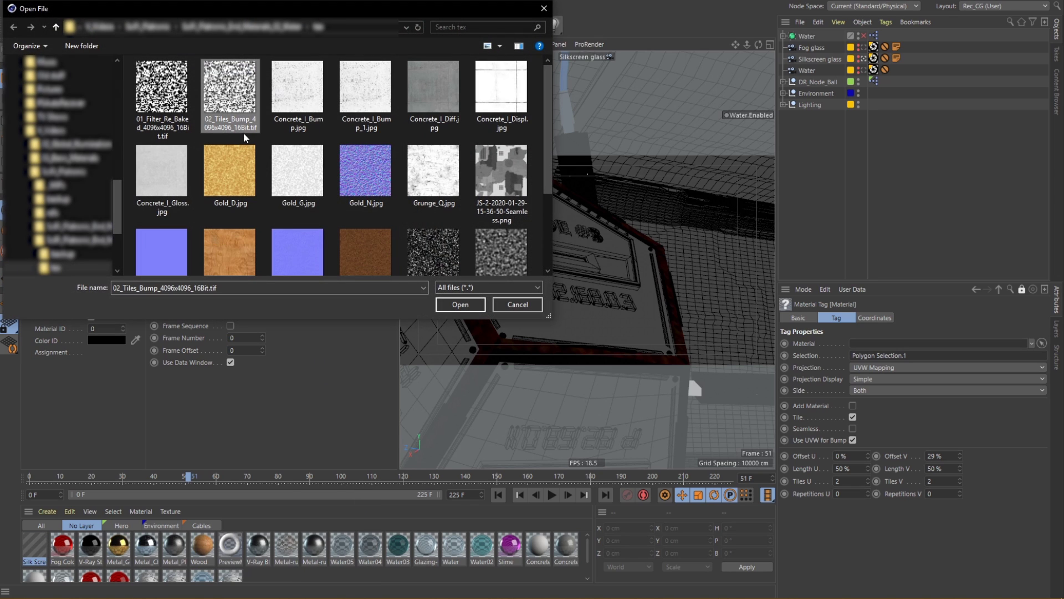
pyautogui.click(472, 304)
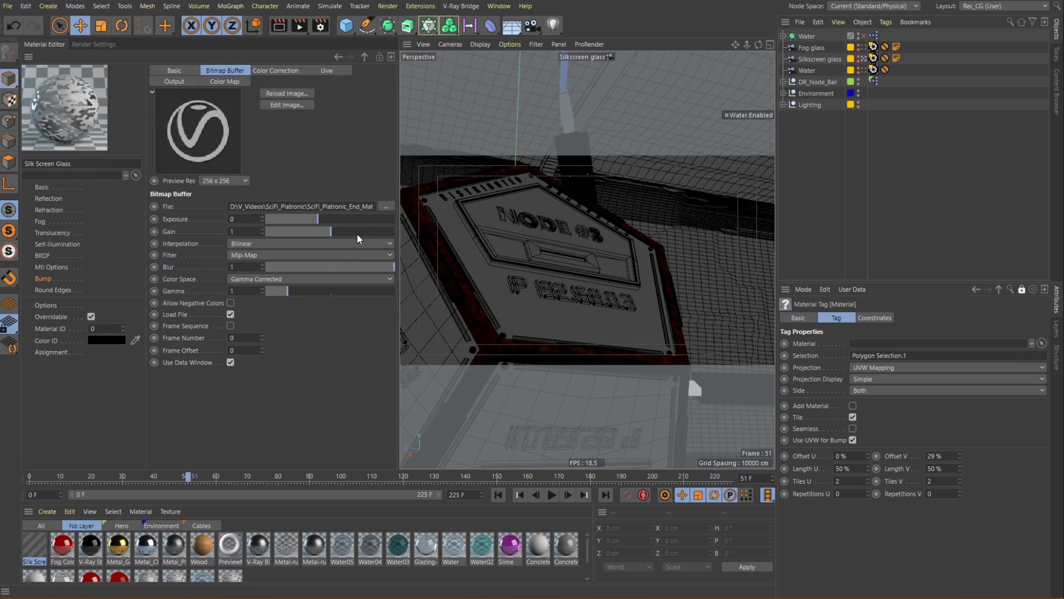
pyautogui.click(362, 57)
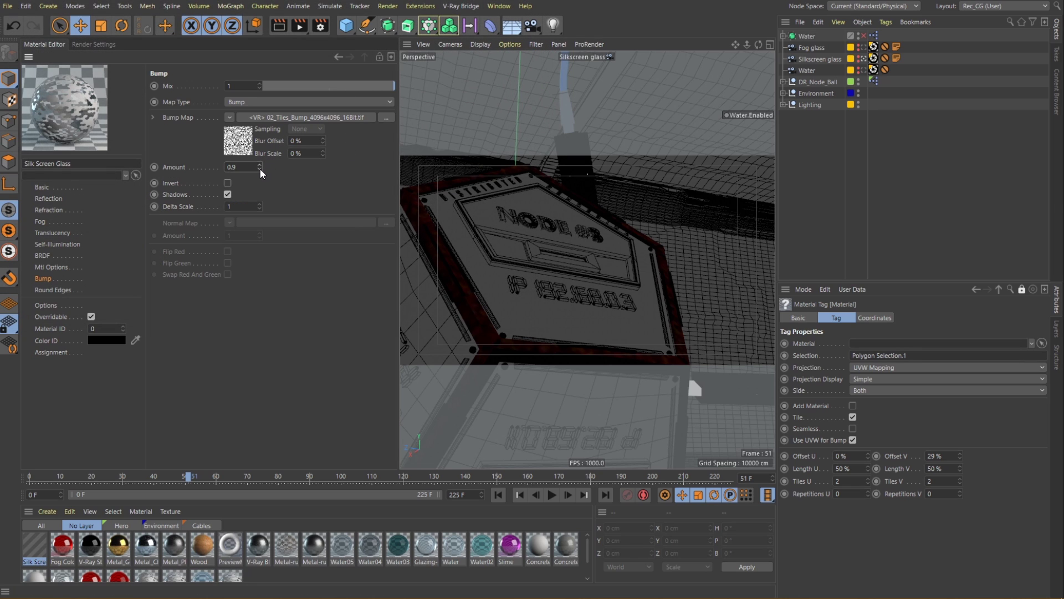
# - Set bump Amount to 0.002 and drag the material onto the panel's Polygon Selection.1 tag
pyautogui.moveTo(259, 168); pyautogui.dragTo(184, 172)
pyautogui.write('.002')
pyautogui.press('Return')
pyautogui.moveTo(44, 91); pyautogui.dragTo(872, 344)
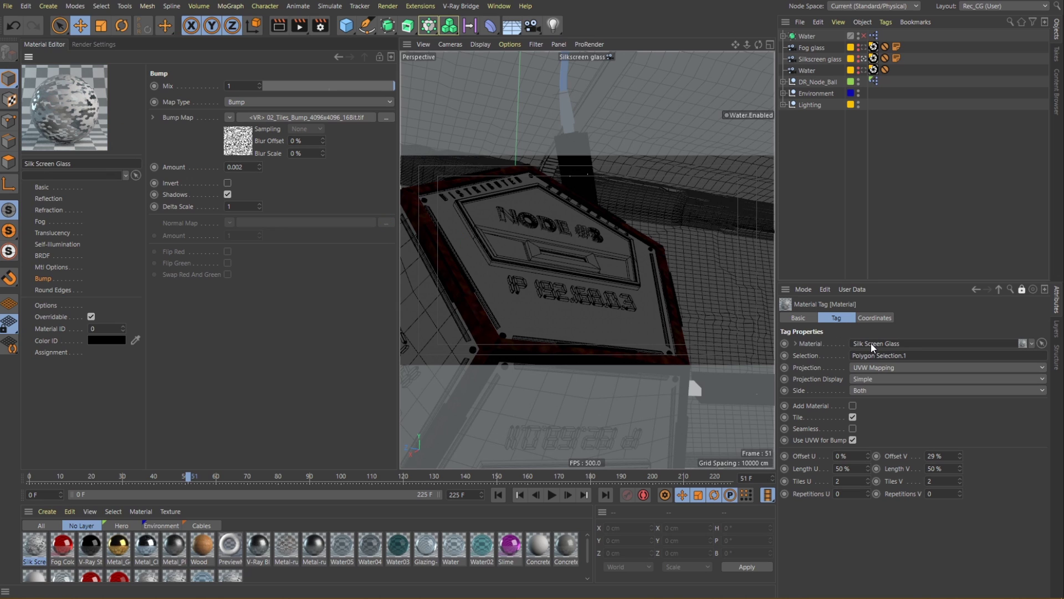
# - Run a Render View test of the silkscreen panel, then stop it
pyautogui.click(280, 26)
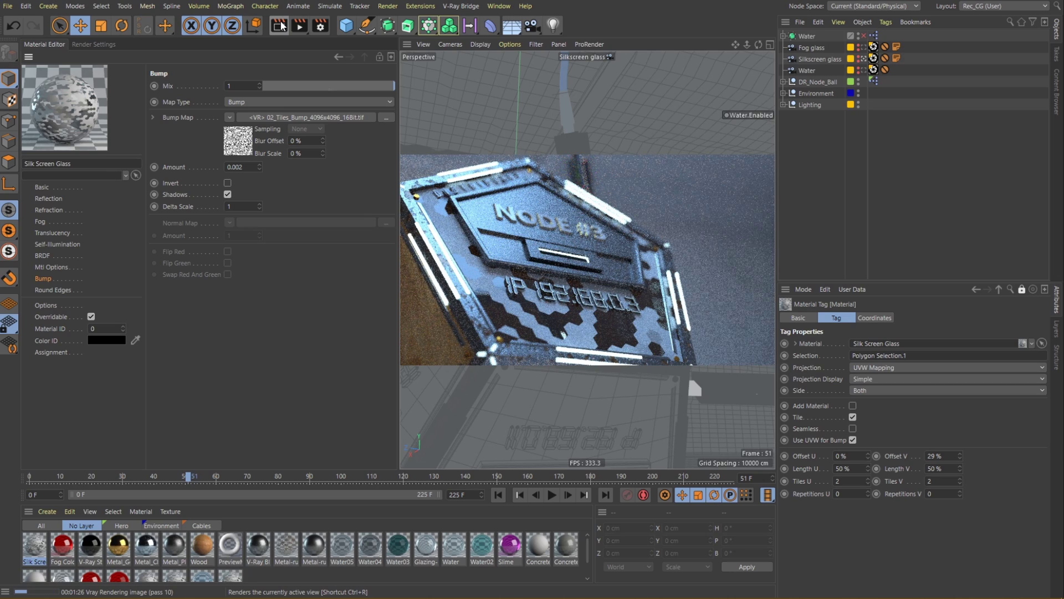
pyautogui.hotkey('ctrl', 'z')
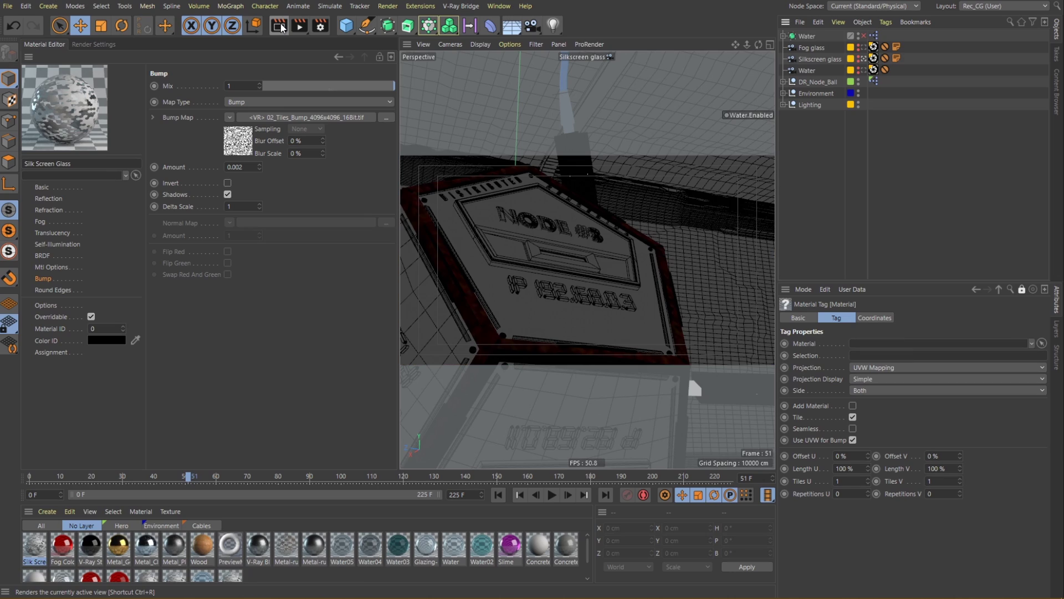
# - Switch to the Water camera view and create a new V-Ray Standard material
pyautogui.click(864, 59)
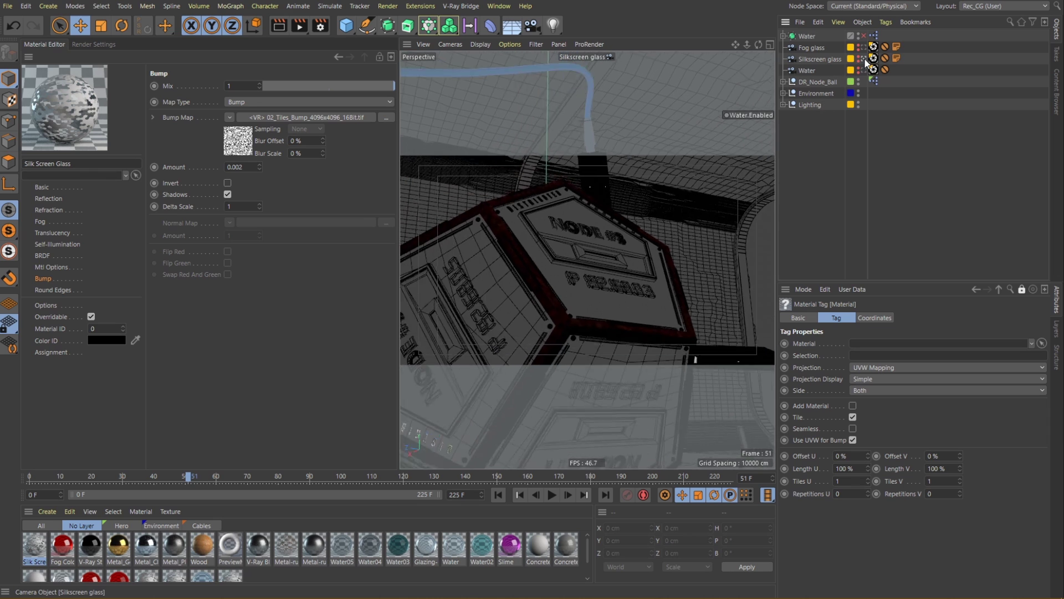
pyautogui.click(864, 68)
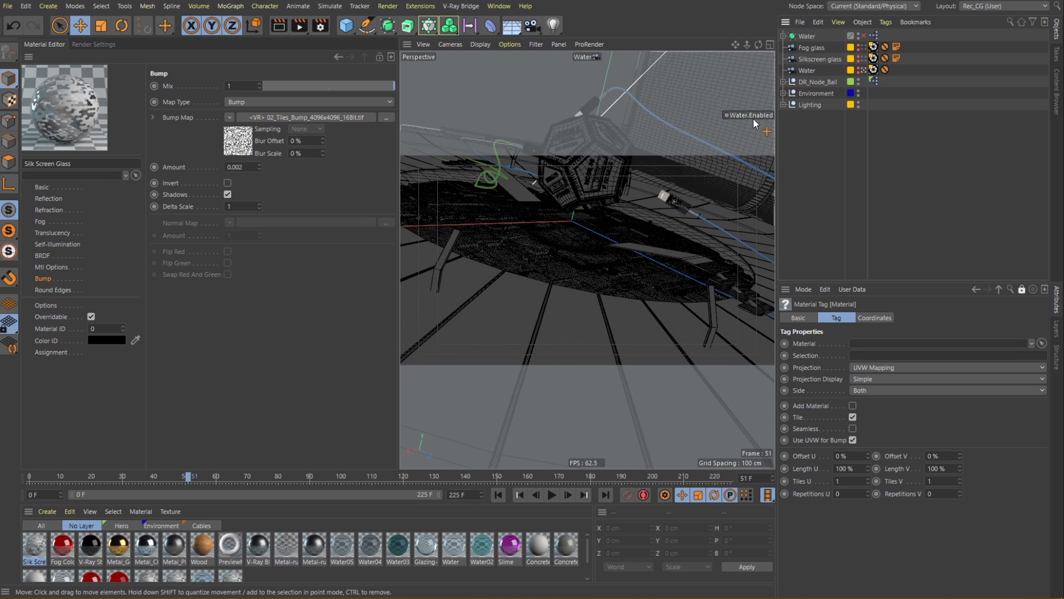
pyautogui.click(51, 512)
pyautogui.moveTo(55, 413)
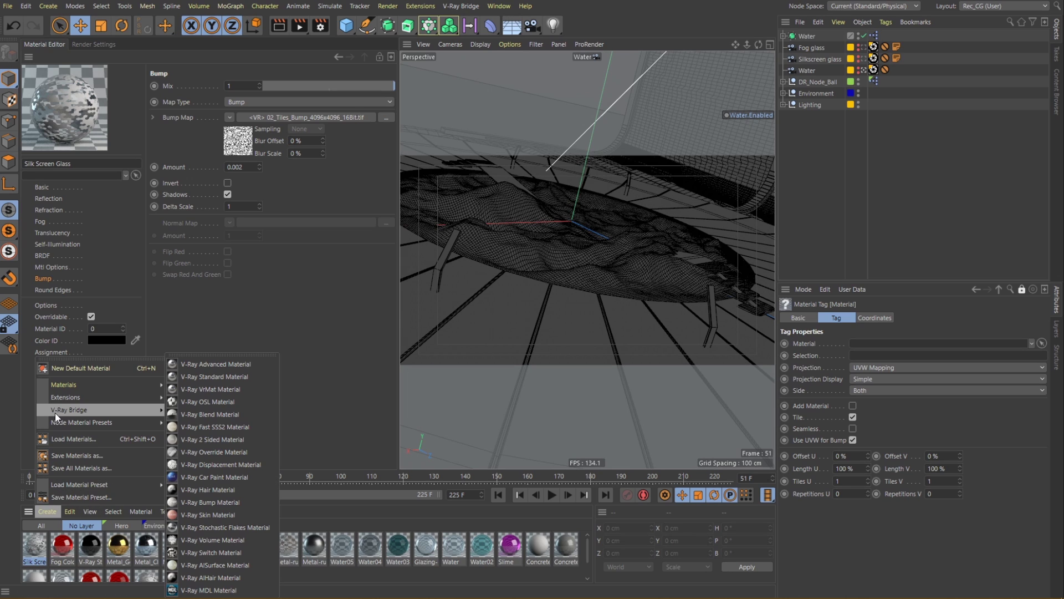
pyautogui.click(244, 376)
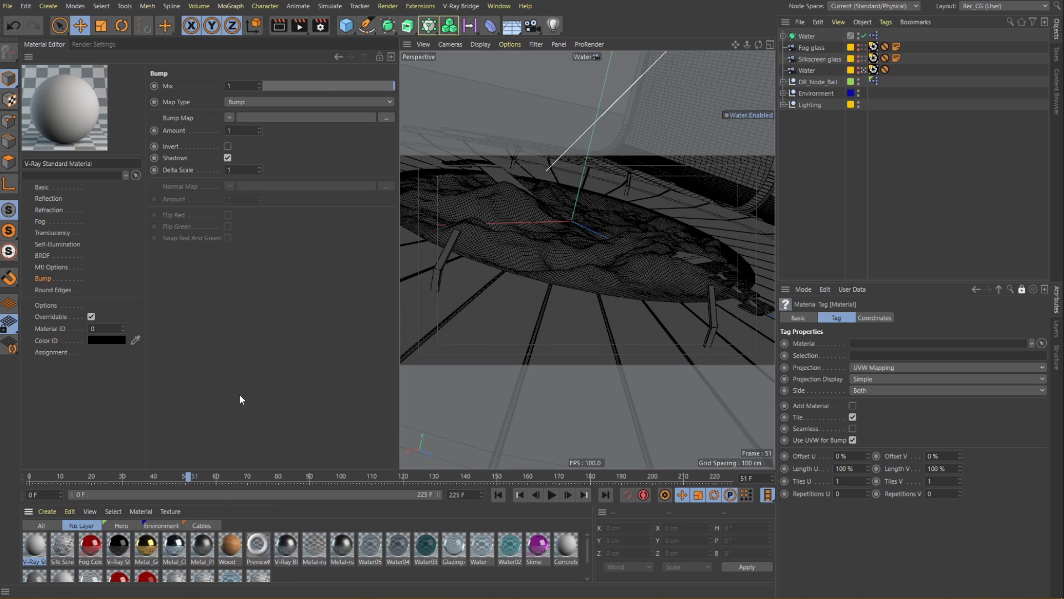
# - Rename the material 'Water', assign it to the water object's tag, and make its diffuse black
pyautogui.tripleClick(72, 164)
pyautogui.write('Water')
pyautogui.press('Return')
pyautogui.moveTo(46, 115); pyautogui.dragTo(872, 342)
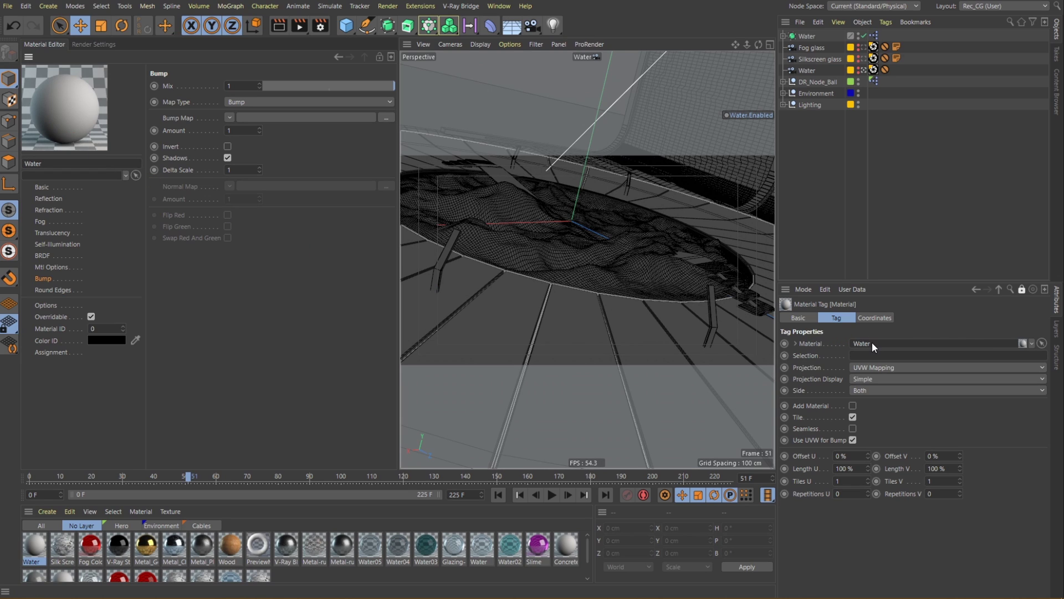
pyautogui.click(54, 186)
pyautogui.moveTo(363, 140); pyautogui.dragTo(232, 141)
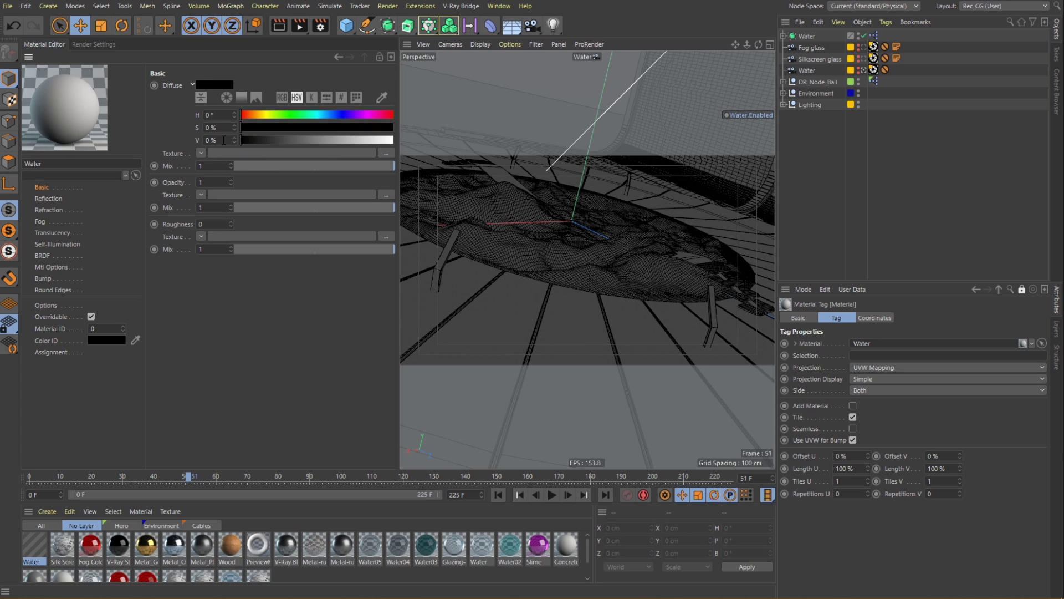
# - Set Water's reflection to about 90% and refraction to about 97% with IOR 1.33, then render the view
pyautogui.click(49, 198)
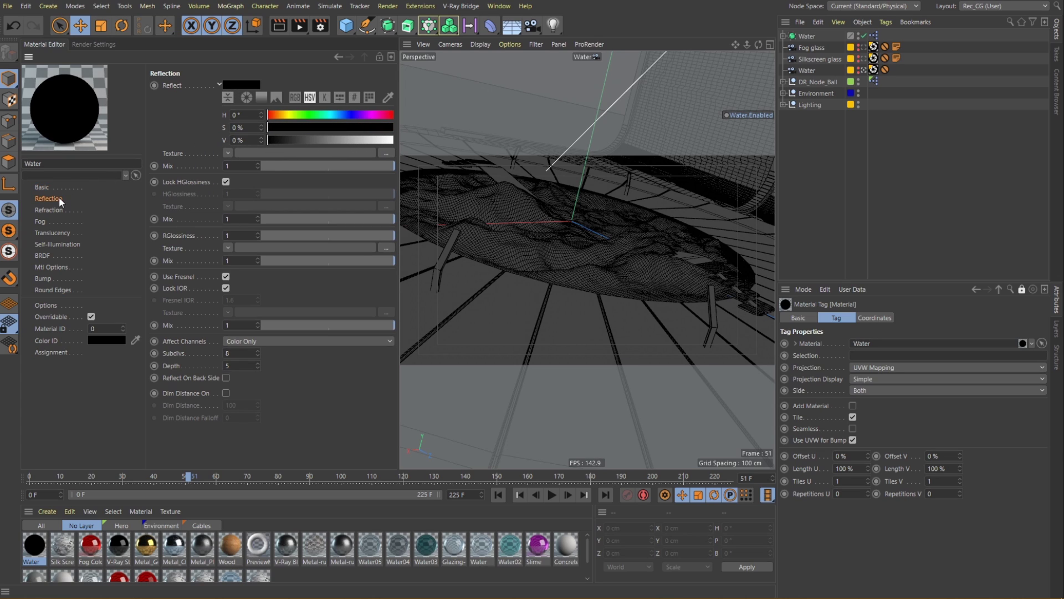
pyautogui.moveTo(272, 137); pyautogui.dragTo(381, 141)
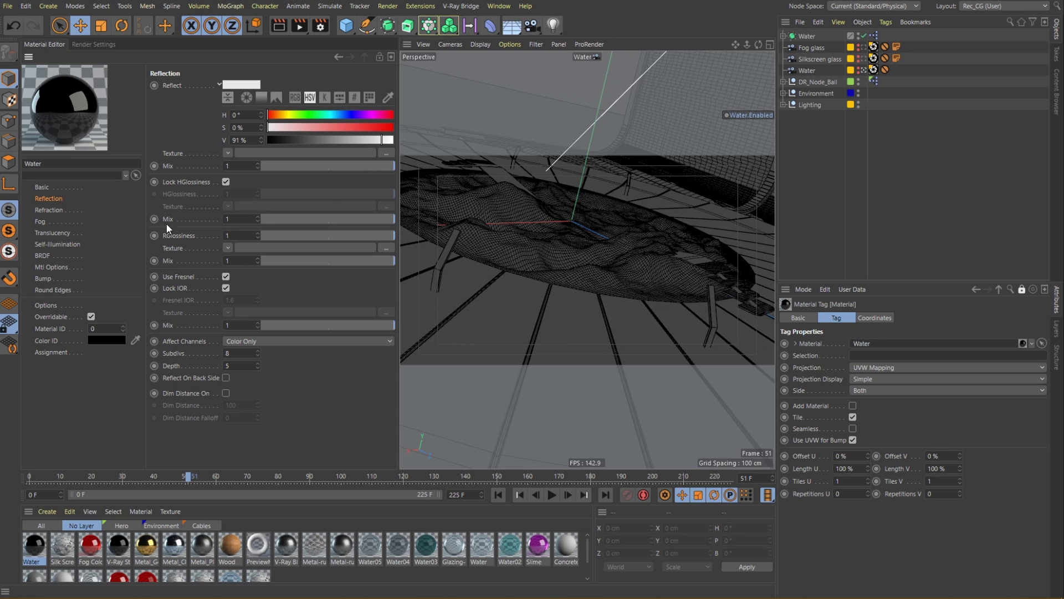
pyautogui.click(72, 209)
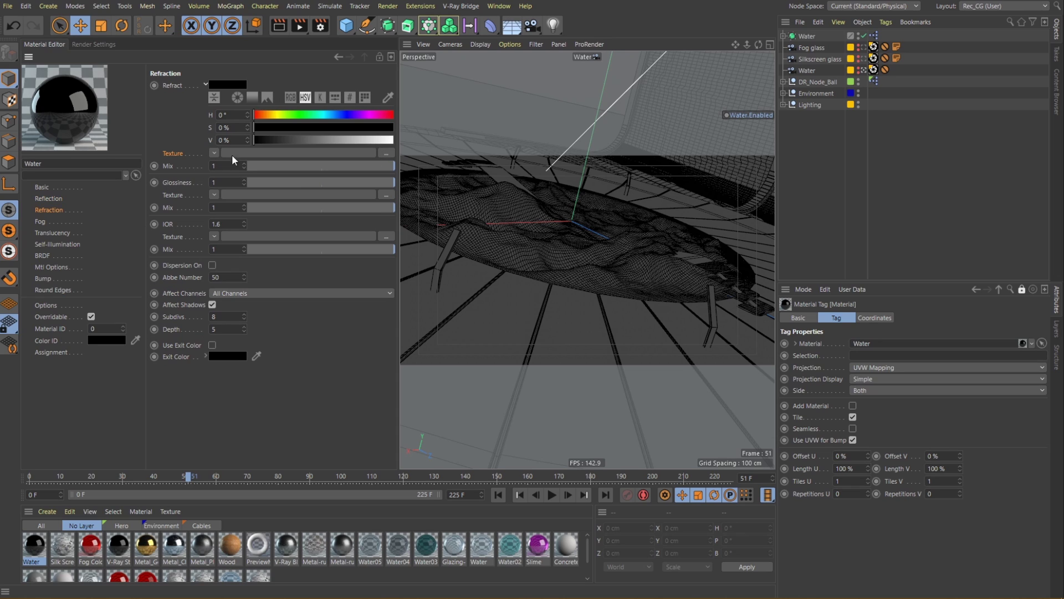
pyautogui.moveTo(258, 140); pyautogui.dragTo(390, 140)
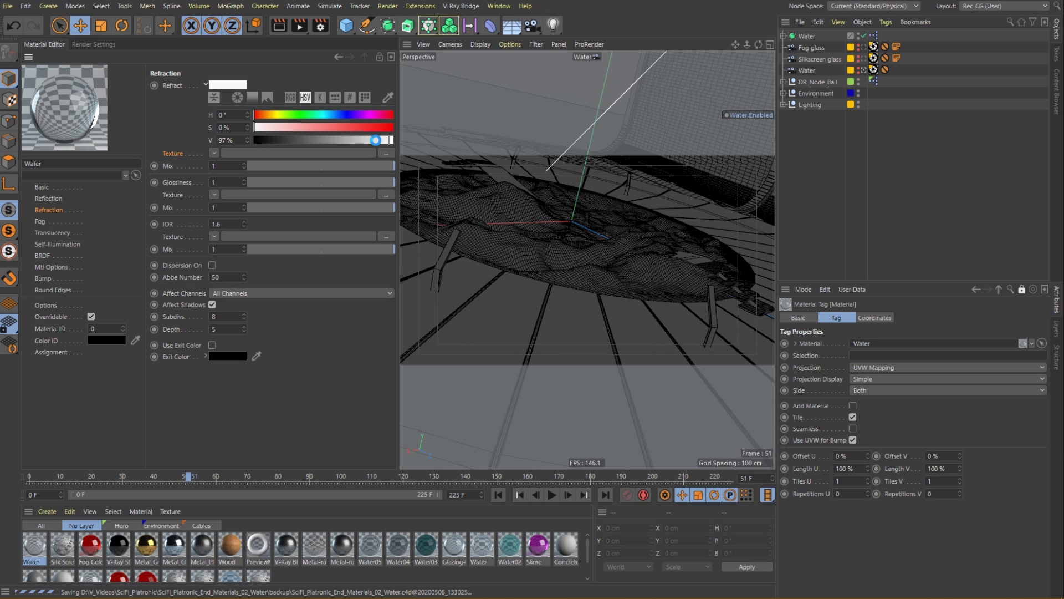
pyautogui.doubleClick(211, 224)
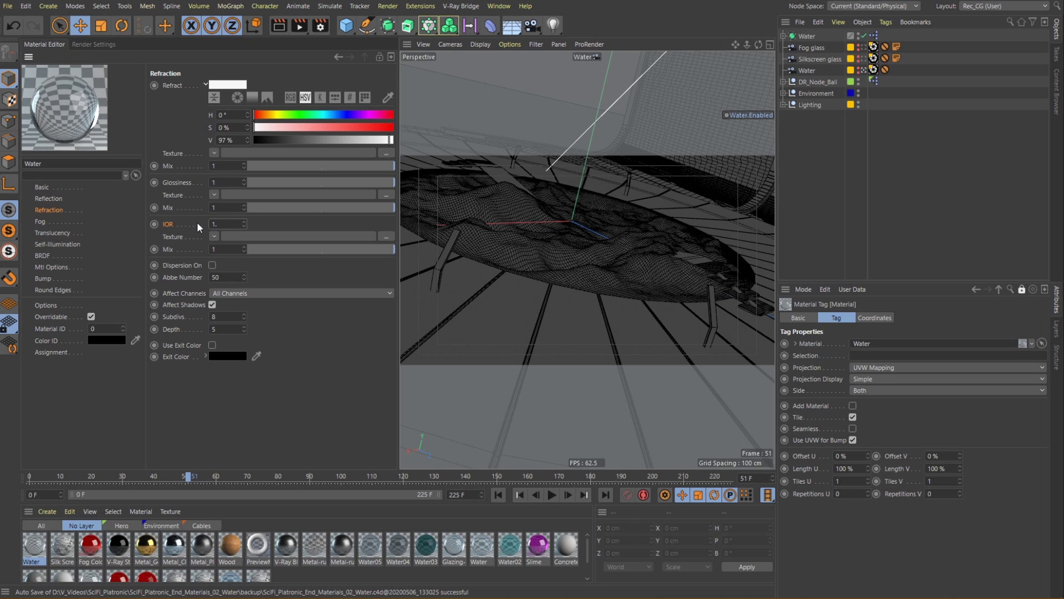
pyautogui.press('Return')
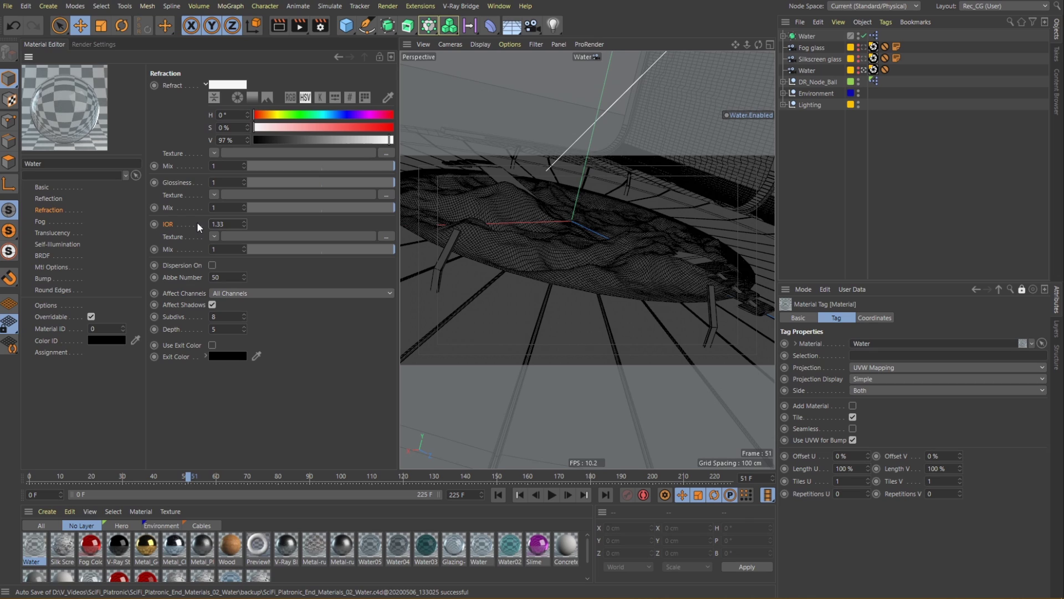
pyautogui.click(279, 26)
# - Set the Water fog colour to hue 202° with 1% saturation
pyautogui.click(40, 222)
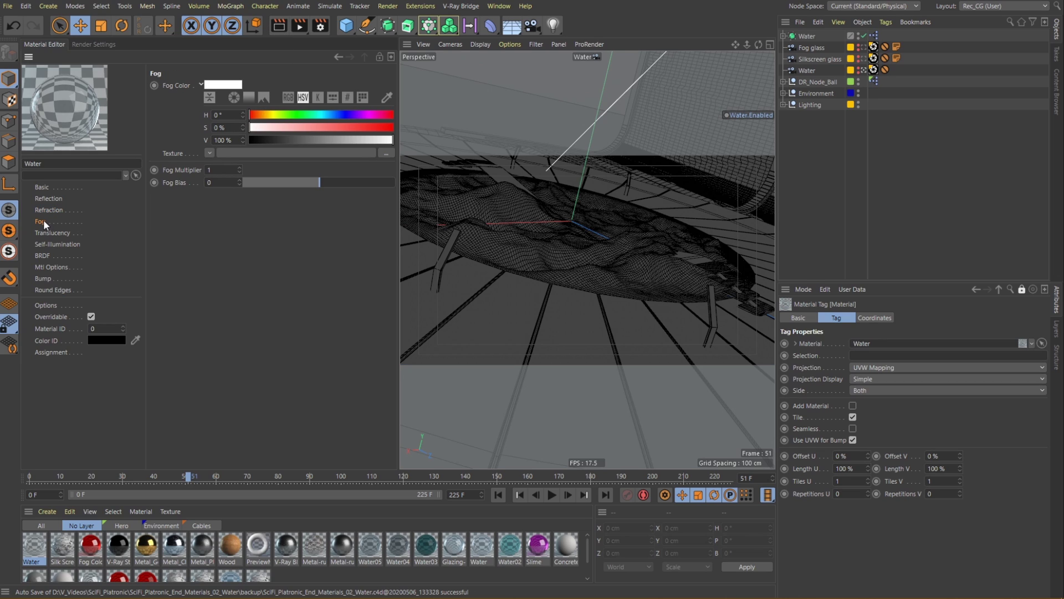
pyautogui.moveTo(253, 115); pyautogui.dragTo(330, 121)
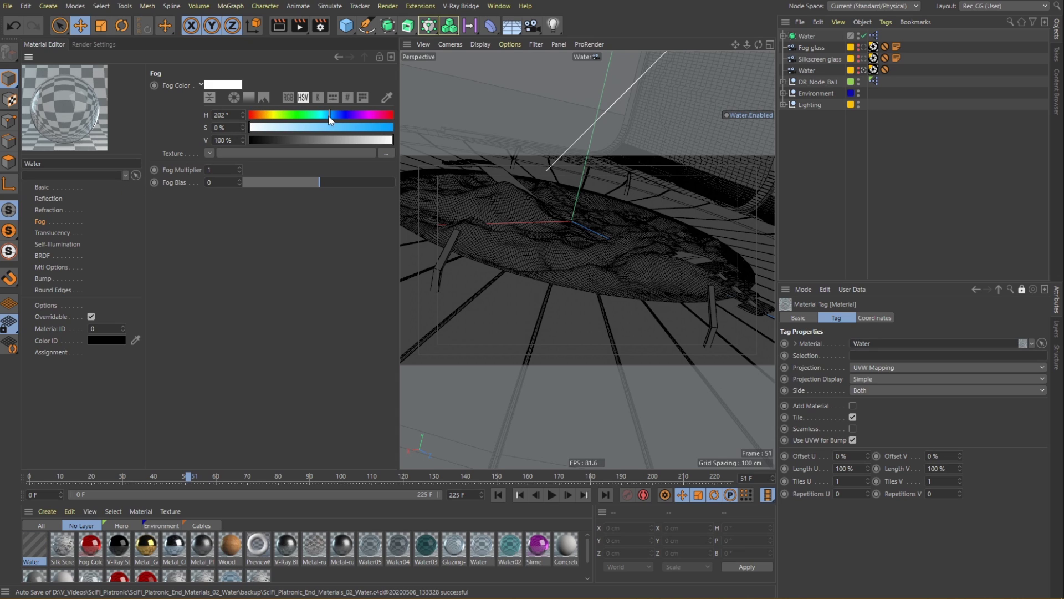
pyautogui.press('Tab')
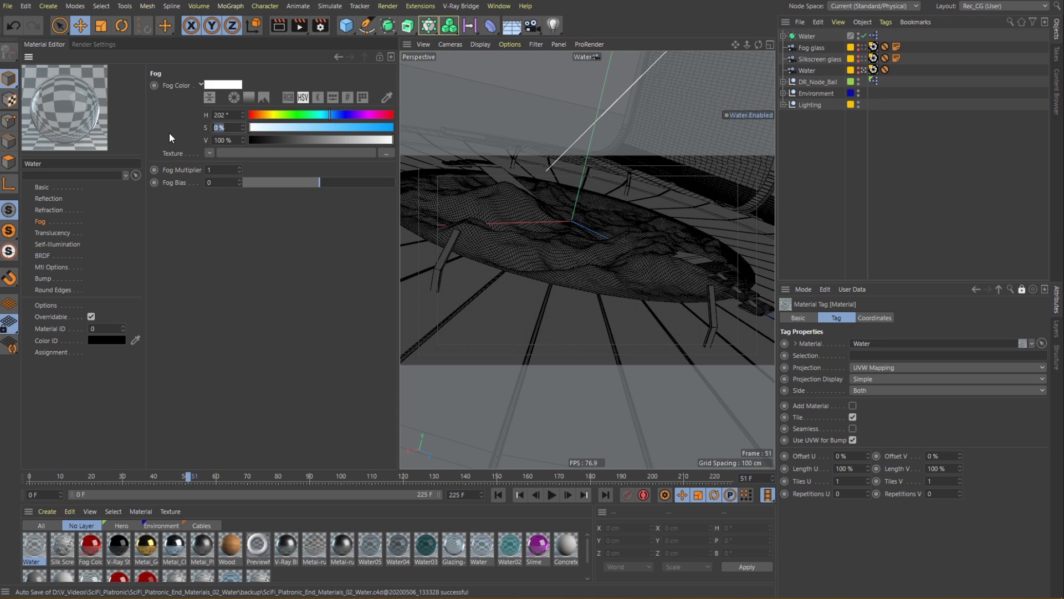
pyautogui.write('1')
pyautogui.press('Return')
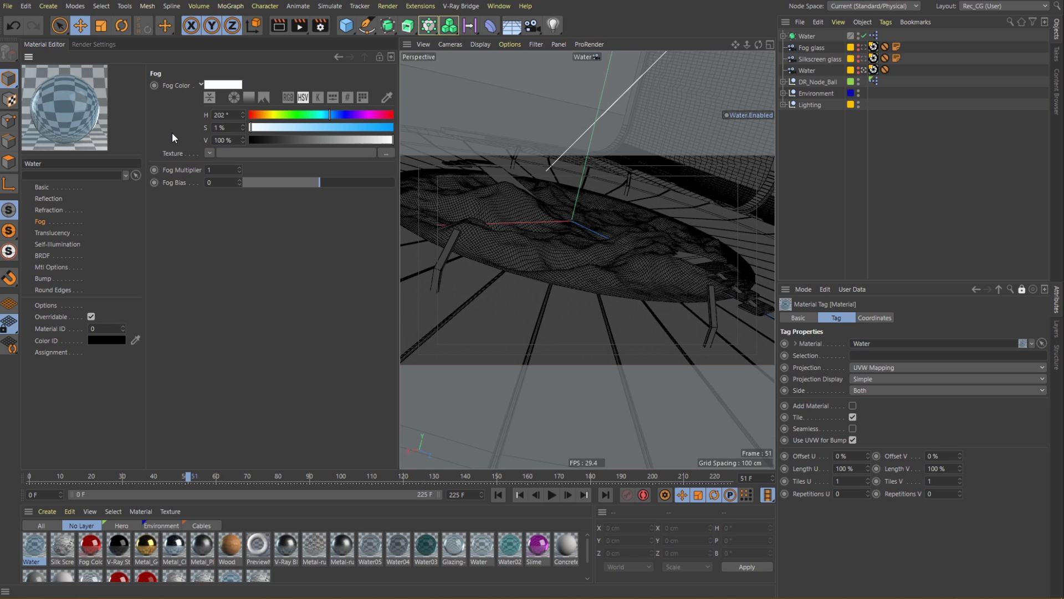
# - Render the Water camera view to preview the faintly blue-tinted water
pyautogui.click(282, 27)
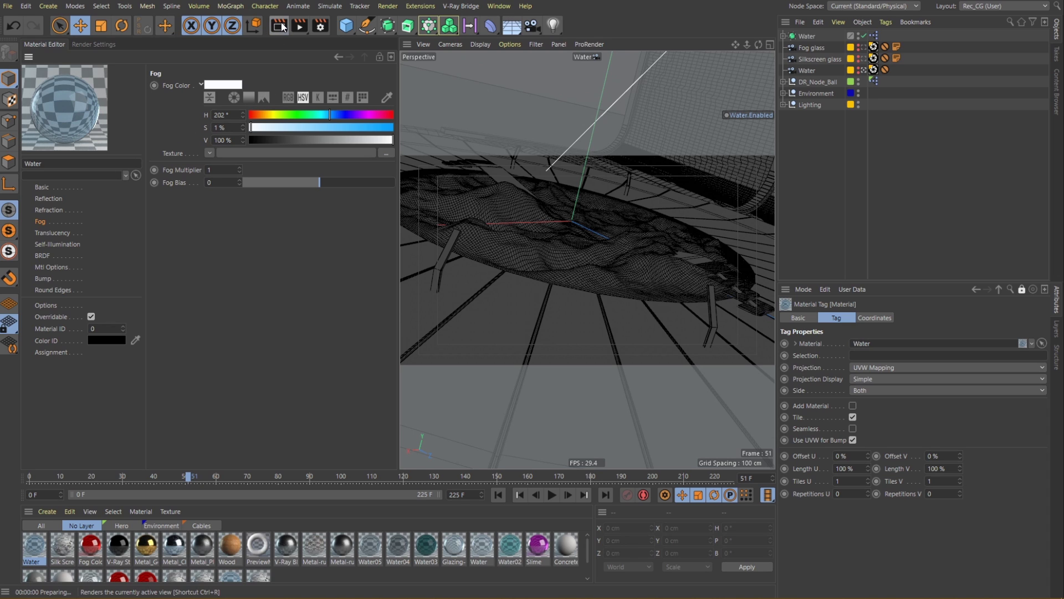